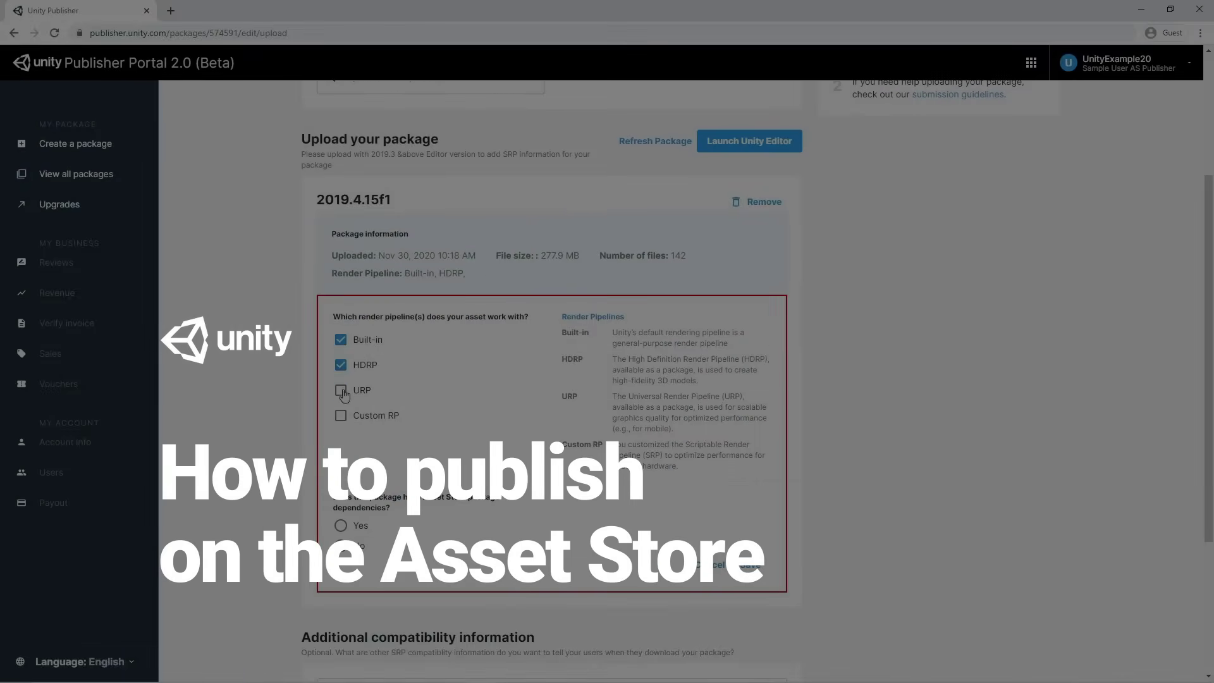
# Add URP to the supported render pipelines and save the choice
pyautogui.click(342, 392)
pyautogui.click(751, 566)
pyautogui.scroll(4, 797, 505)
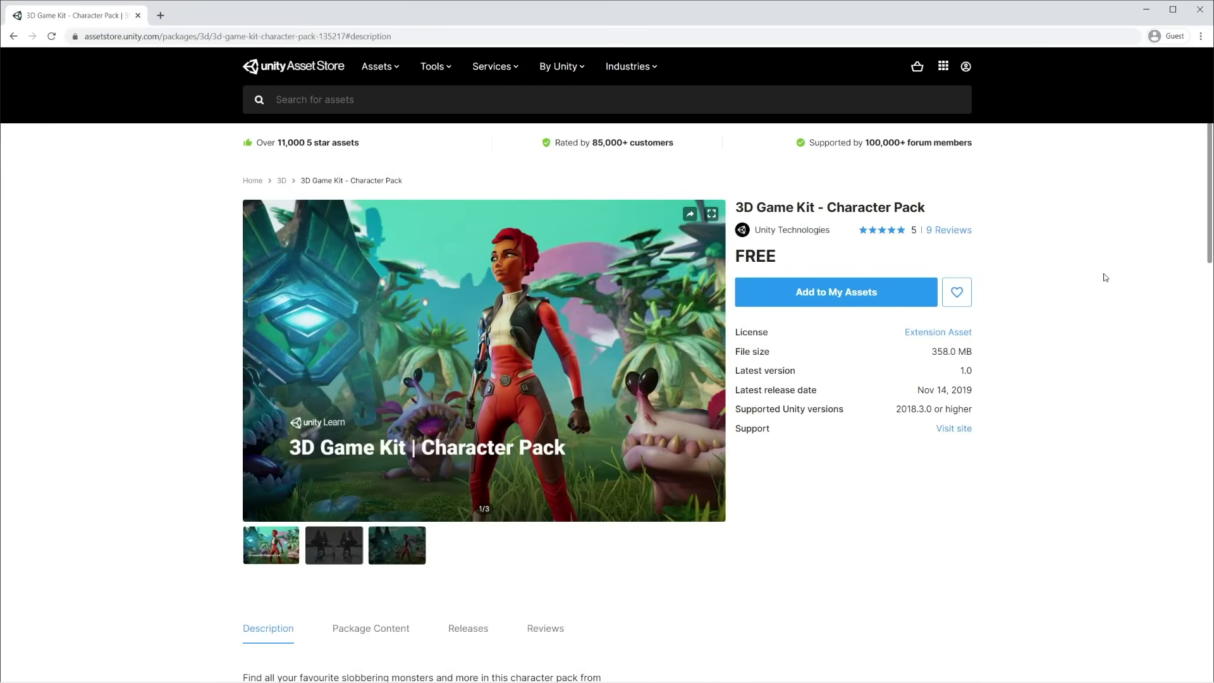
# View the second and third gallery images of the Character Pack page, then return to the first
pyautogui.scroll(-1, 1107, 278)
pyautogui.scroll(-1, 1110, 306)
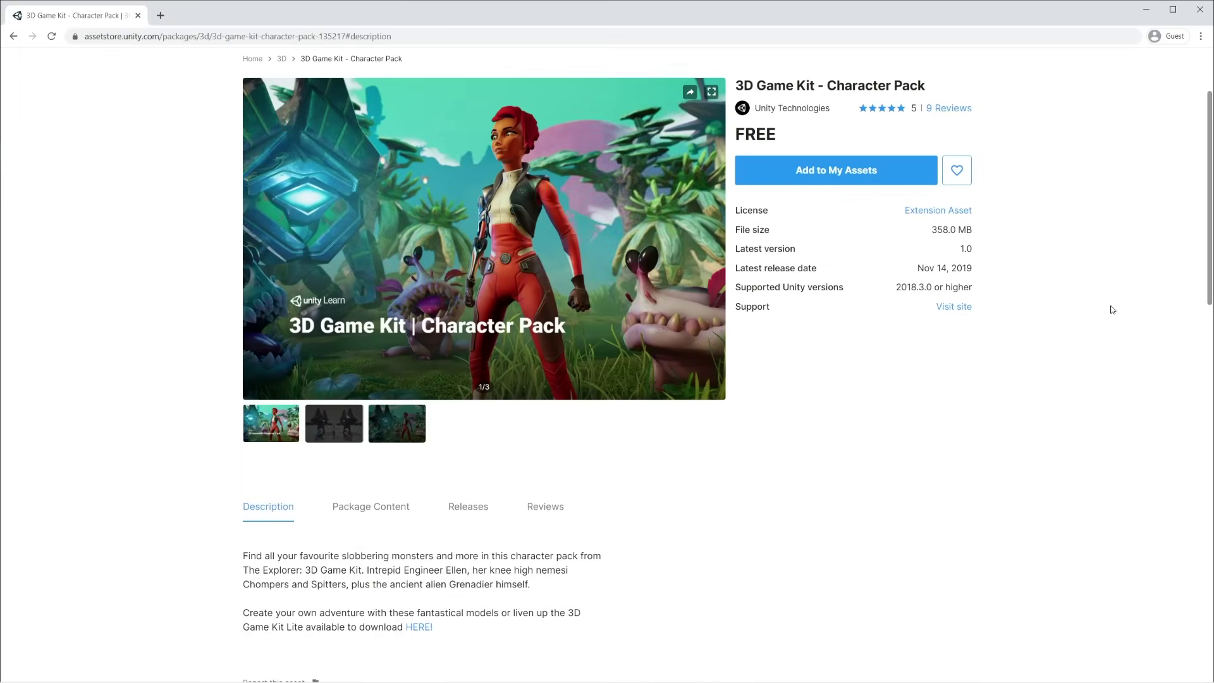
pyautogui.click(335, 425)
pyautogui.click(393, 432)
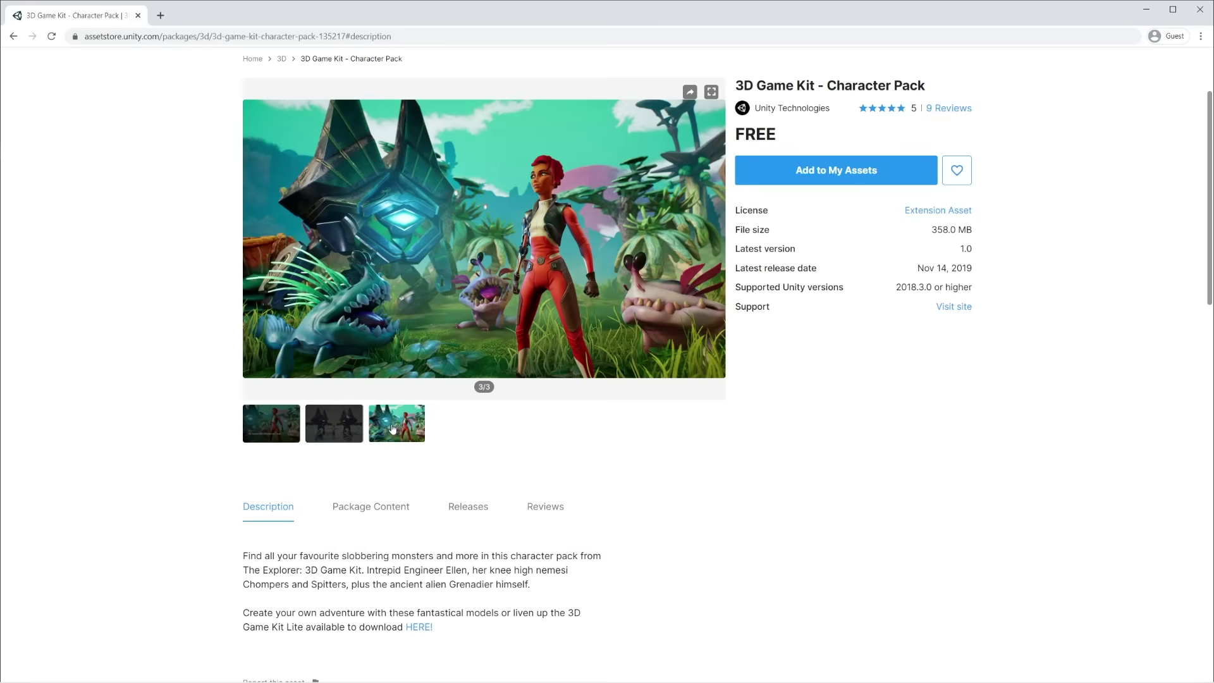
pyautogui.click(292, 433)
pyautogui.scroll(2, 1105, 405)
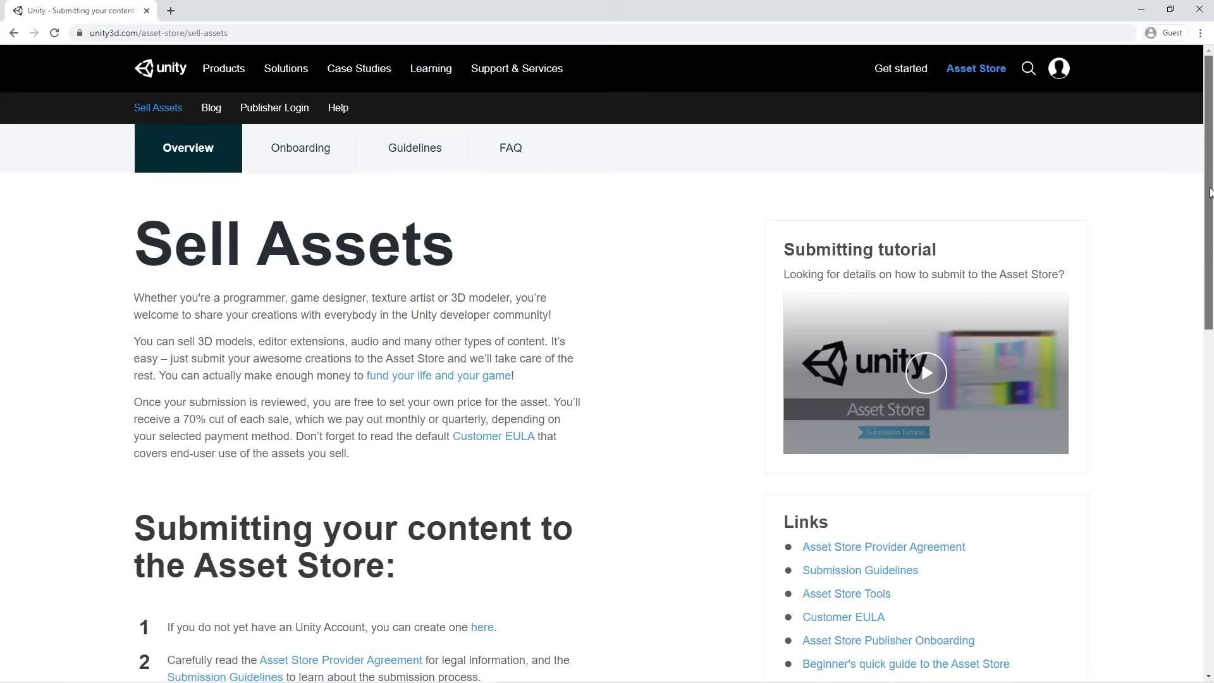
# Scroll the Sell Assets page down to 'Submitting your content to the Asset Store'
pyautogui.moveTo(1209, 192); pyautogui.dragTo(1211, 341)
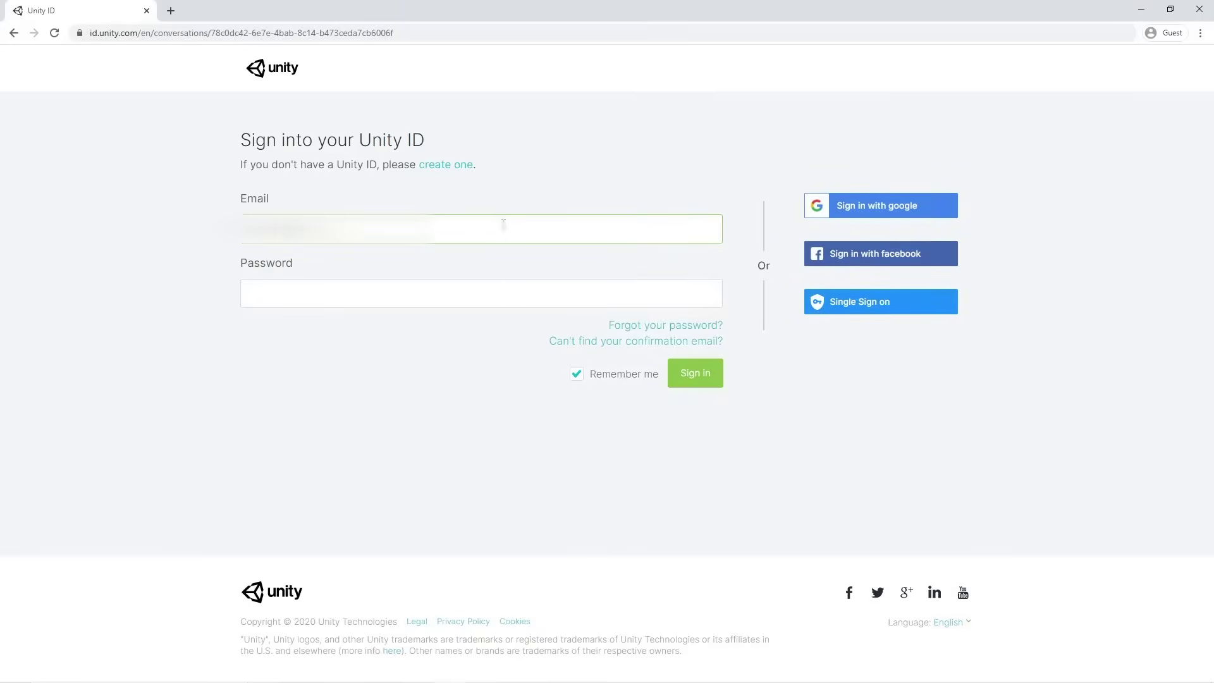
# Enter the account password after the email and sign in to Unity ID
pyautogui.press('Tab')
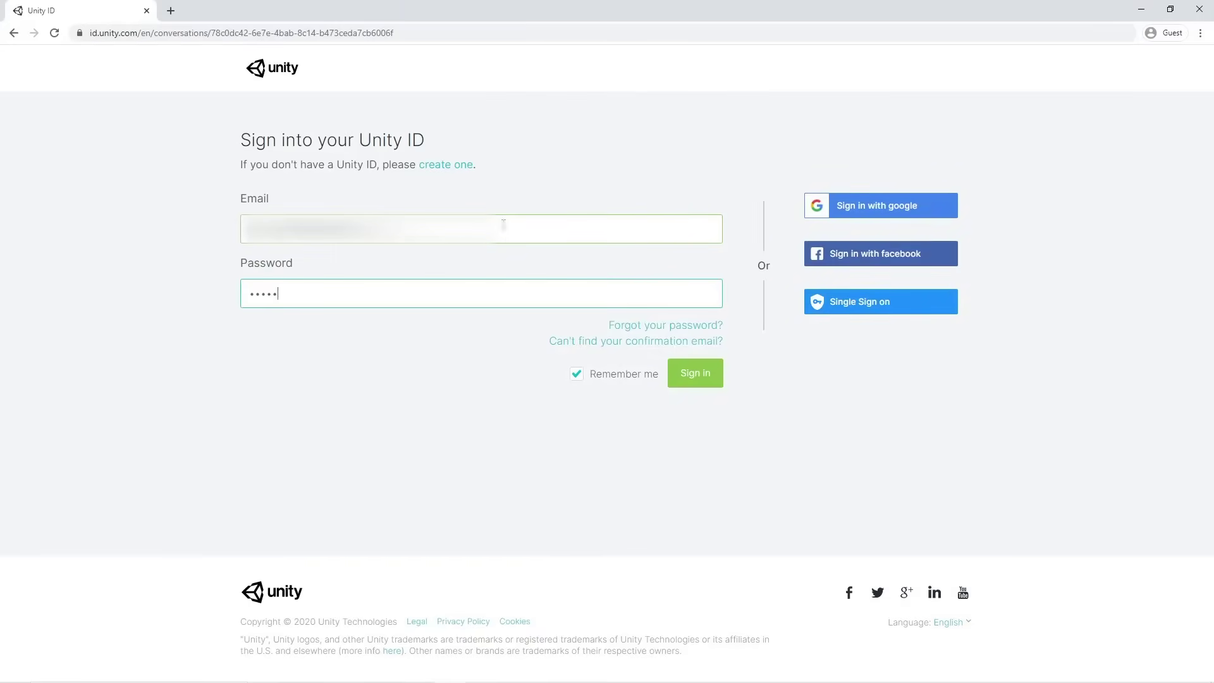
pyautogui.click(687, 377)
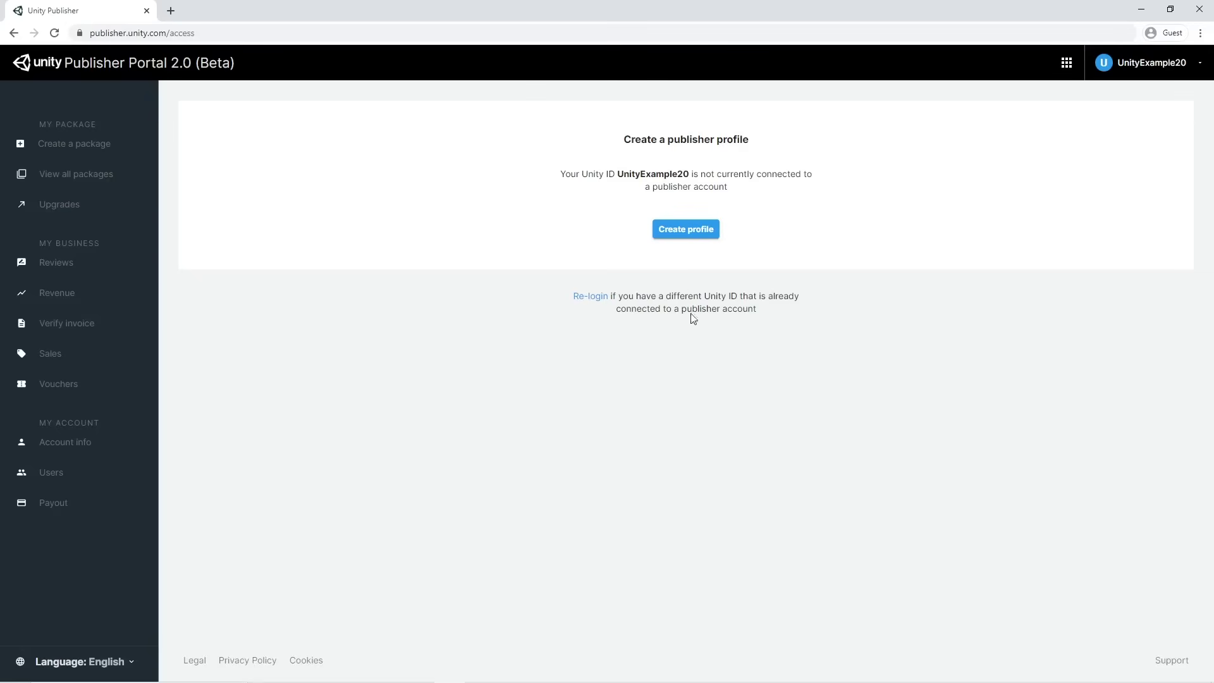
pyautogui.click(686, 229)
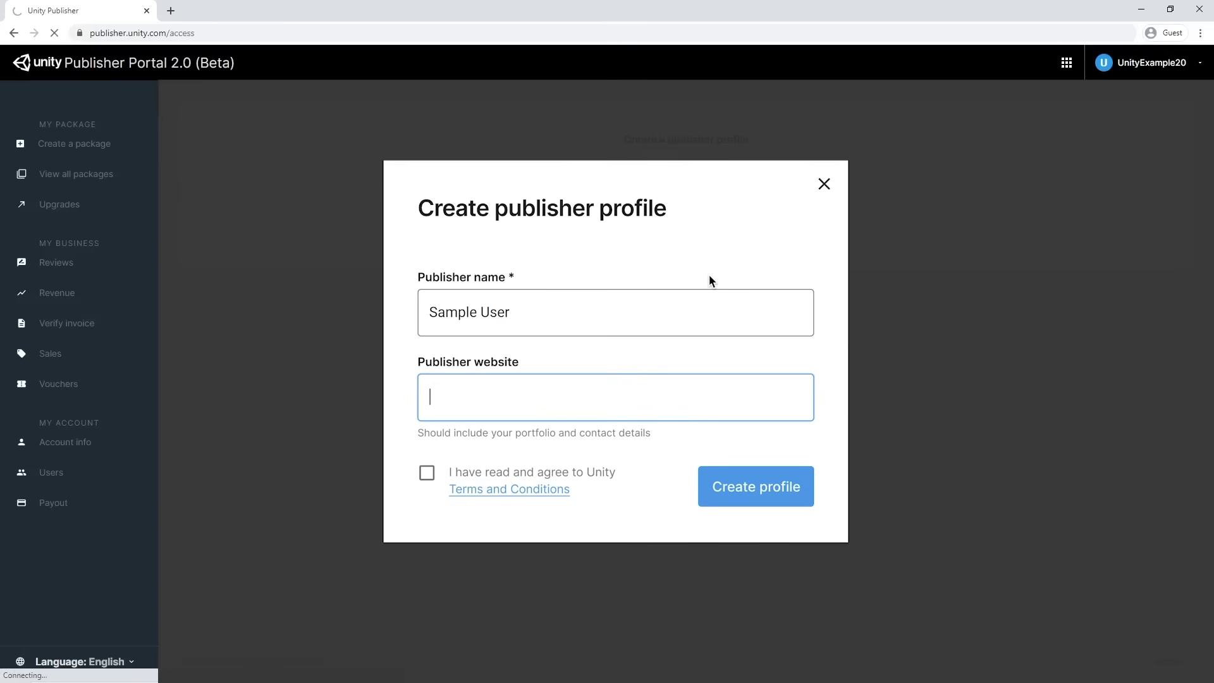
pyautogui.write('www.unity3d.com')
pyautogui.press('Tab')
pyautogui.press('space')
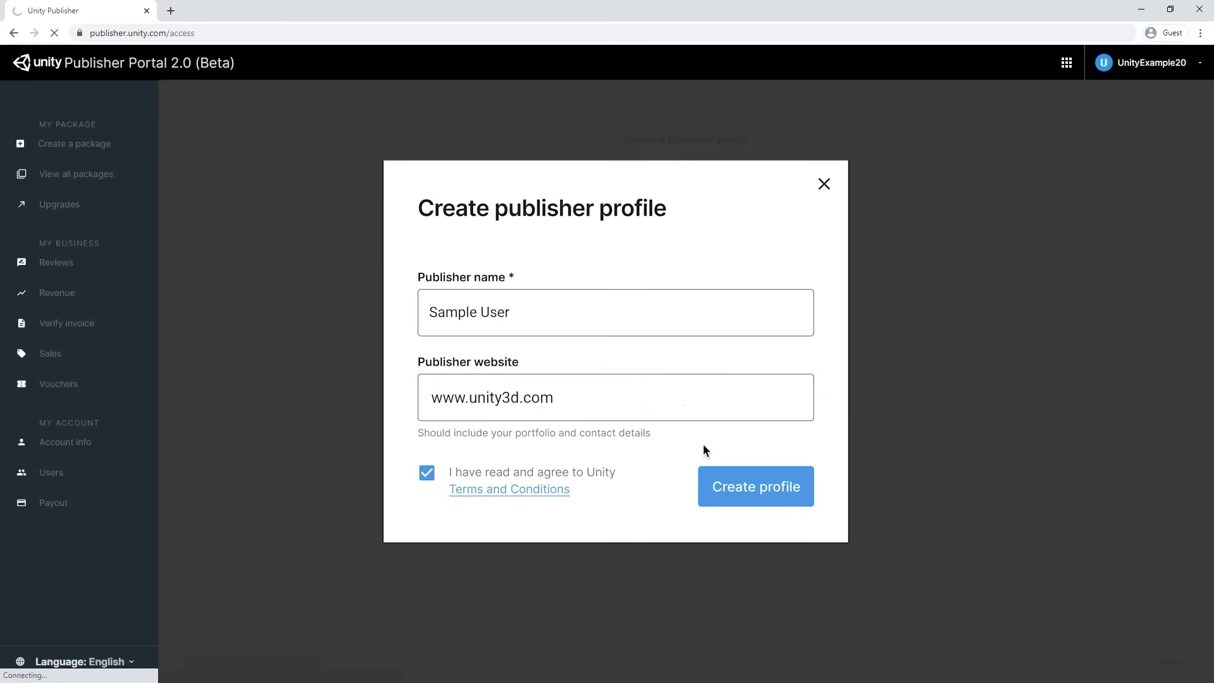
pyautogui.click(725, 488)
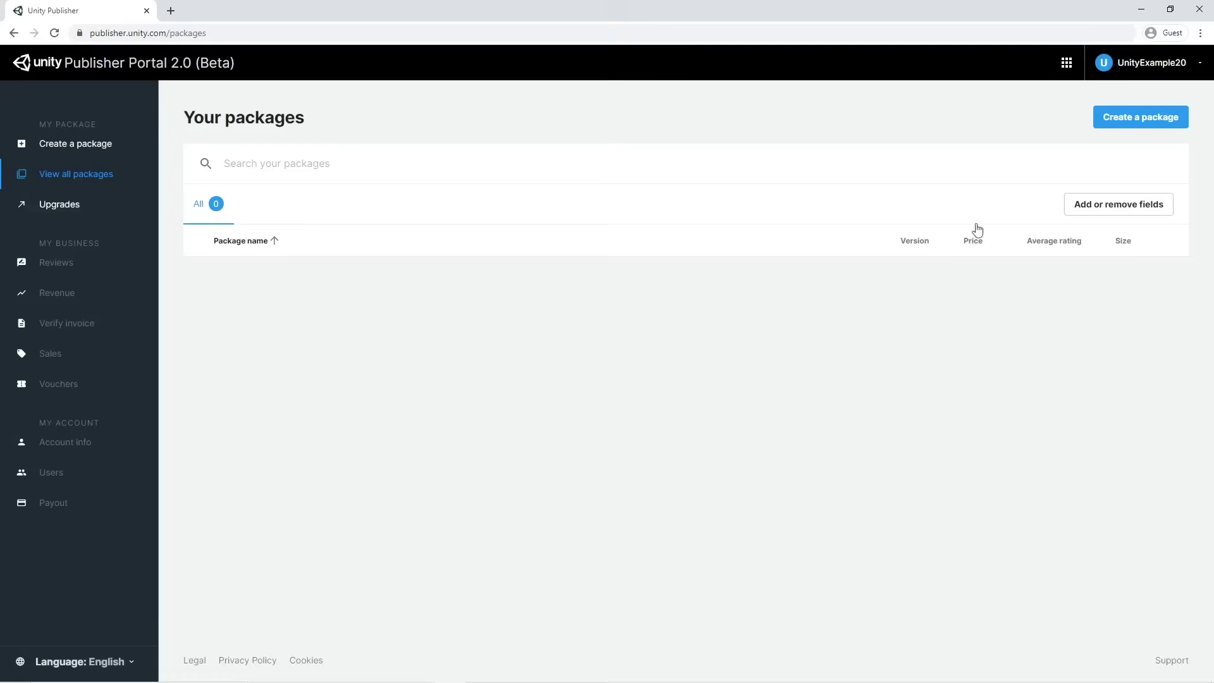
# Start a new package named '3D Game Kit - Character Pack Example'
pyautogui.click(1130, 123)
pyautogui.click(516, 336)
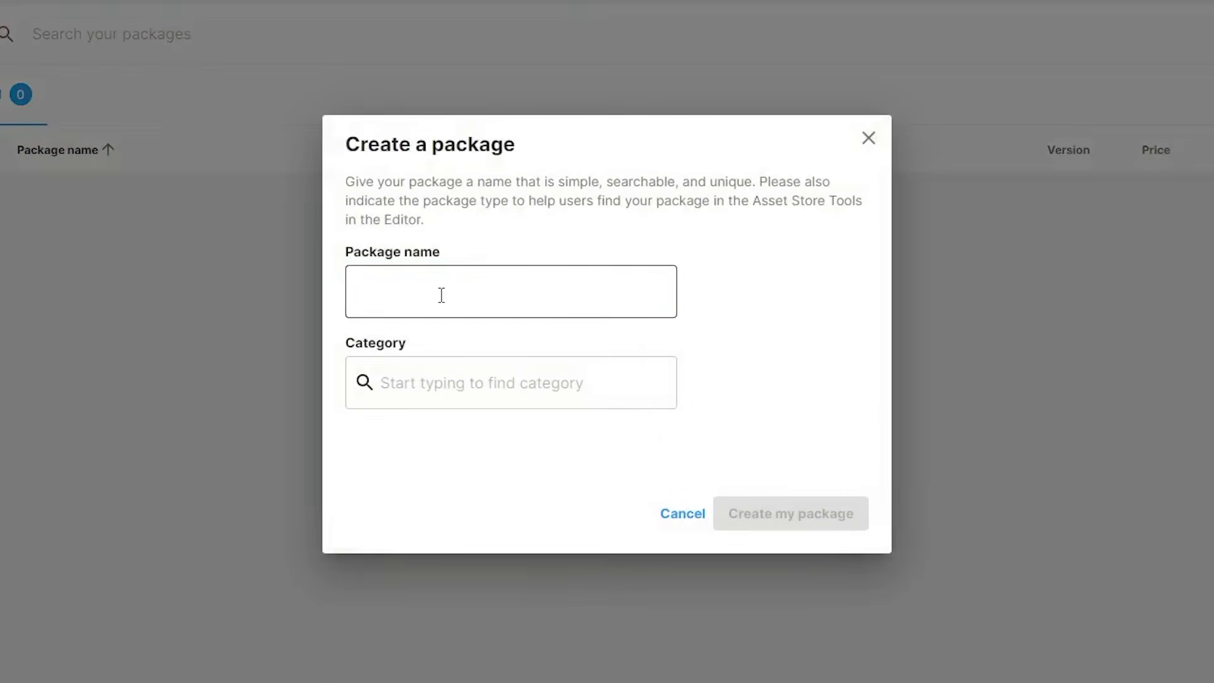
pyautogui.click(442, 294)
pyautogui.write('3')
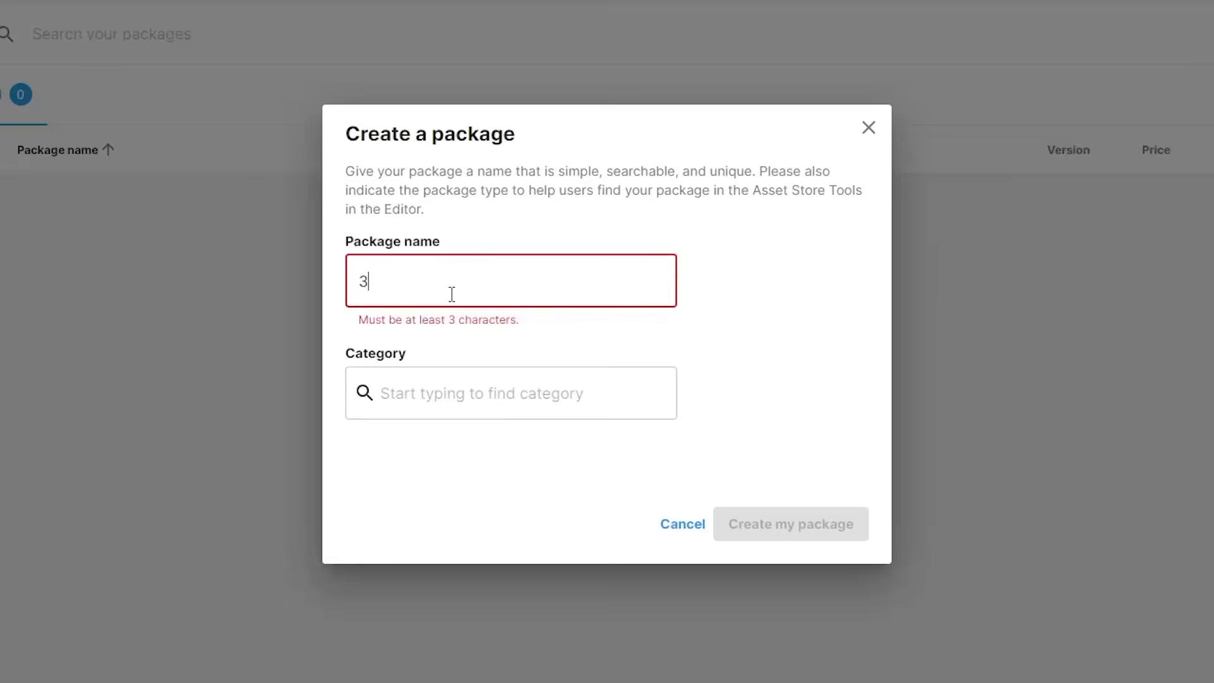
pyautogui.write('D ')
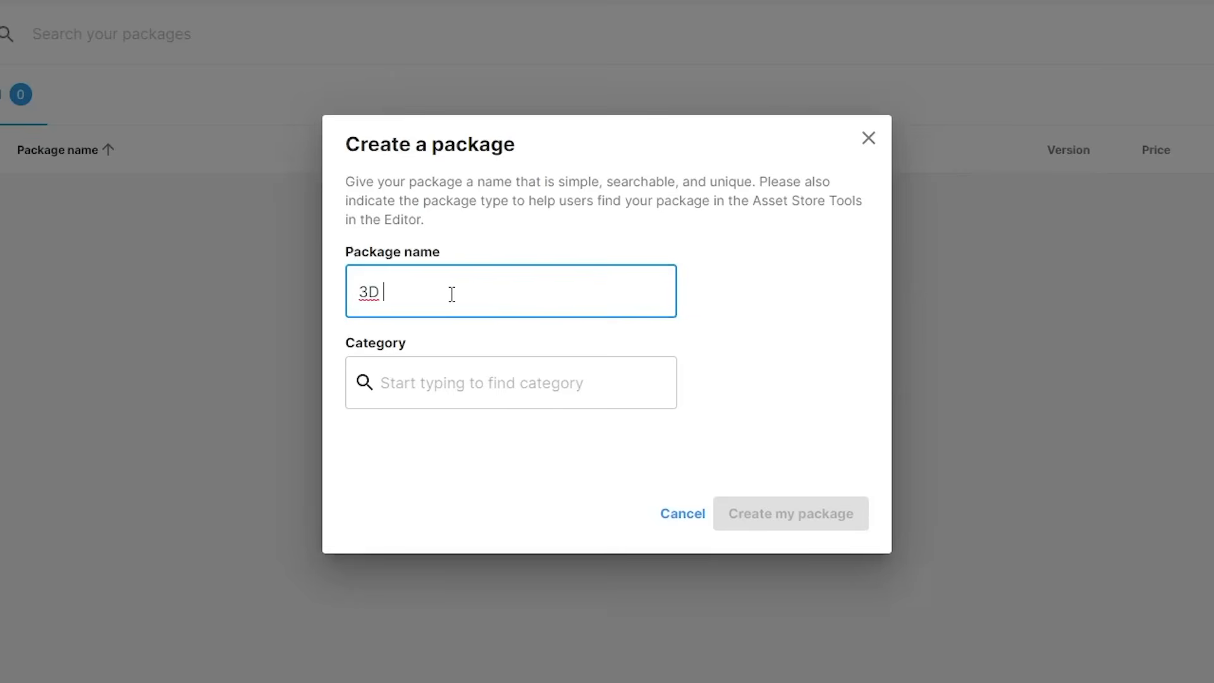
pyautogui.write('Game Kit - Charact')
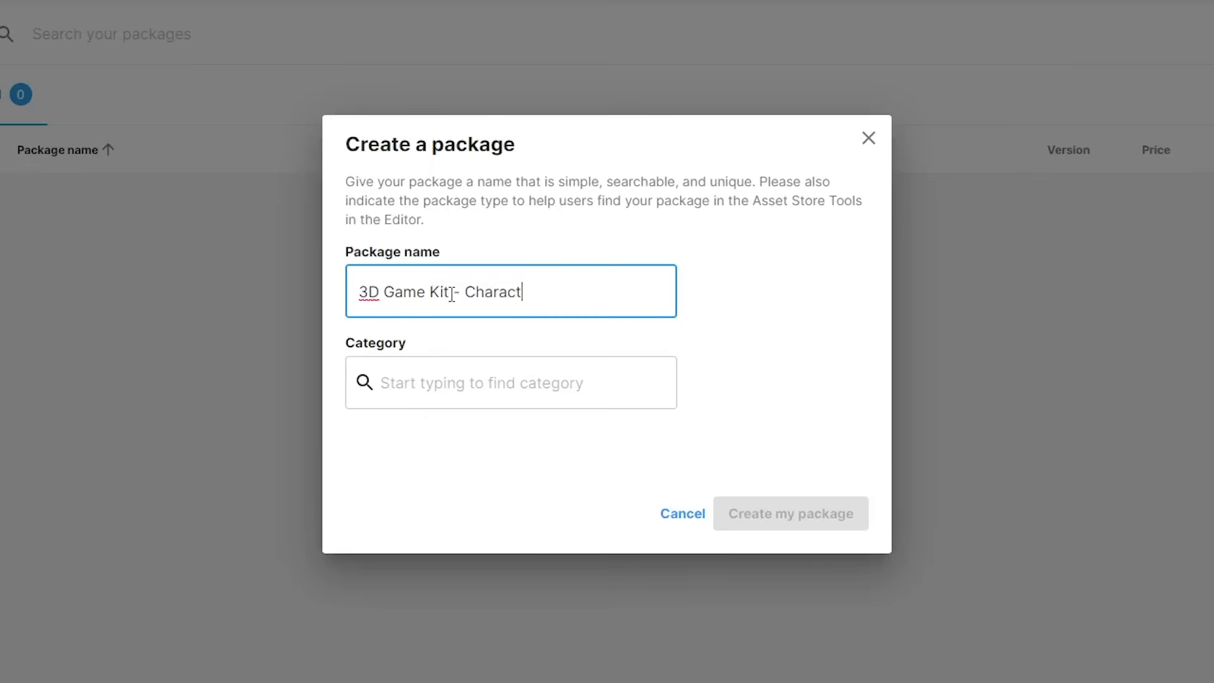
pyautogui.write('er Pack Example')
# Search categories for '3D', pick 3D/Characters/Creatures, and create the package
pyautogui.click(501, 385)
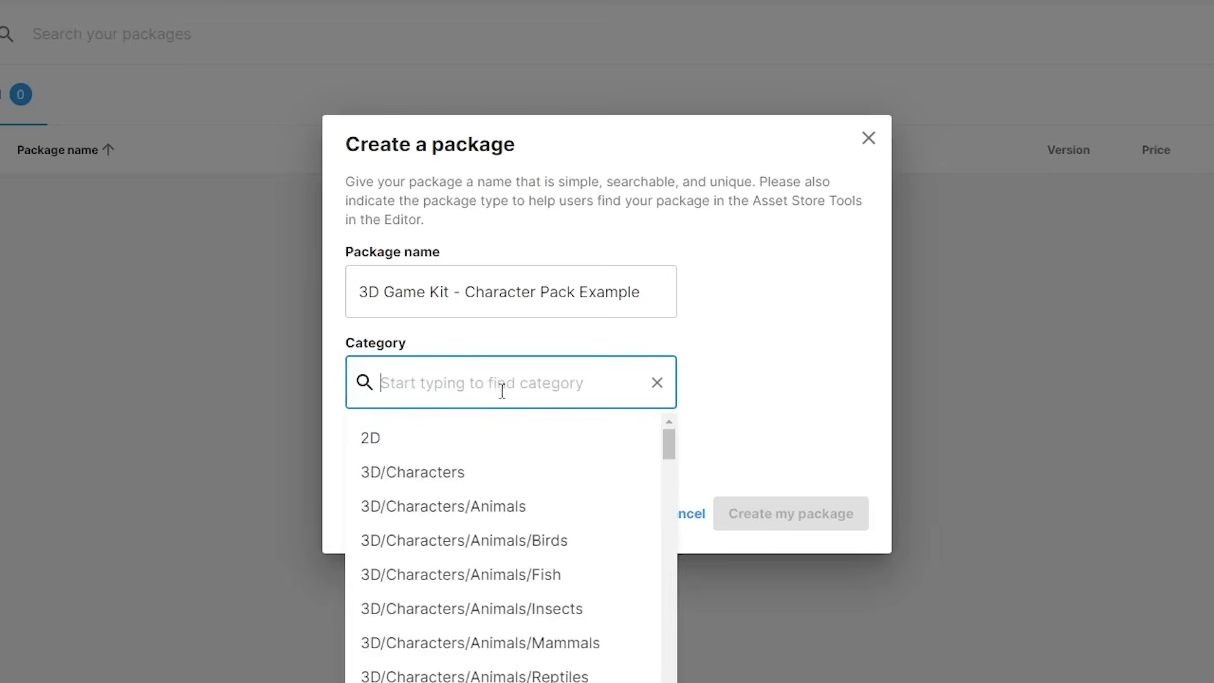
pyautogui.moveTo(675, 451); pyautogui.dragTo(628, 649)
pyautogui.scroll(-6, 627, 656)
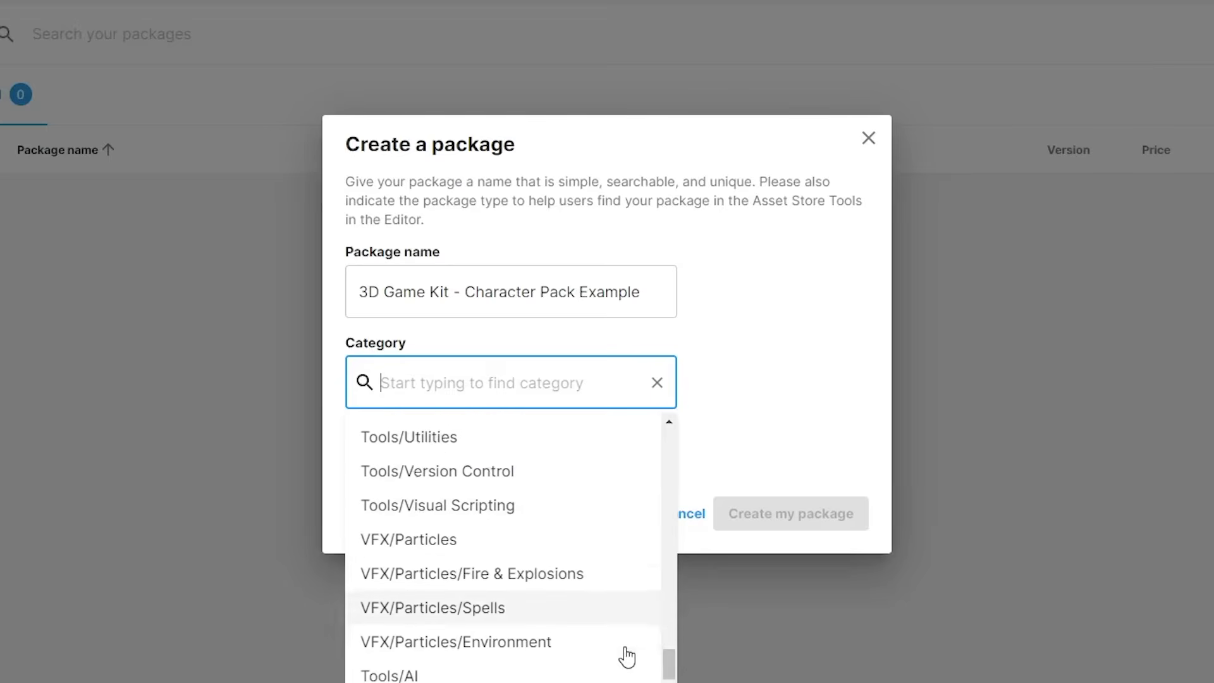
pyautogui.click(463, 382)
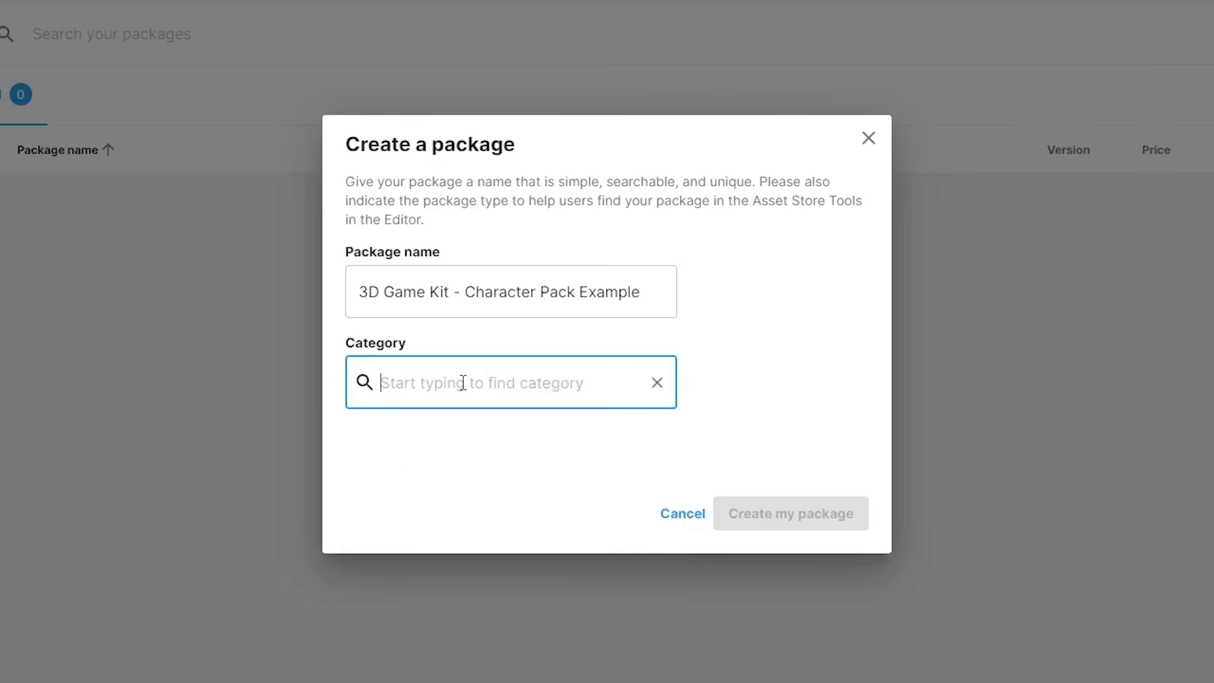
pyautogui.write('3D')
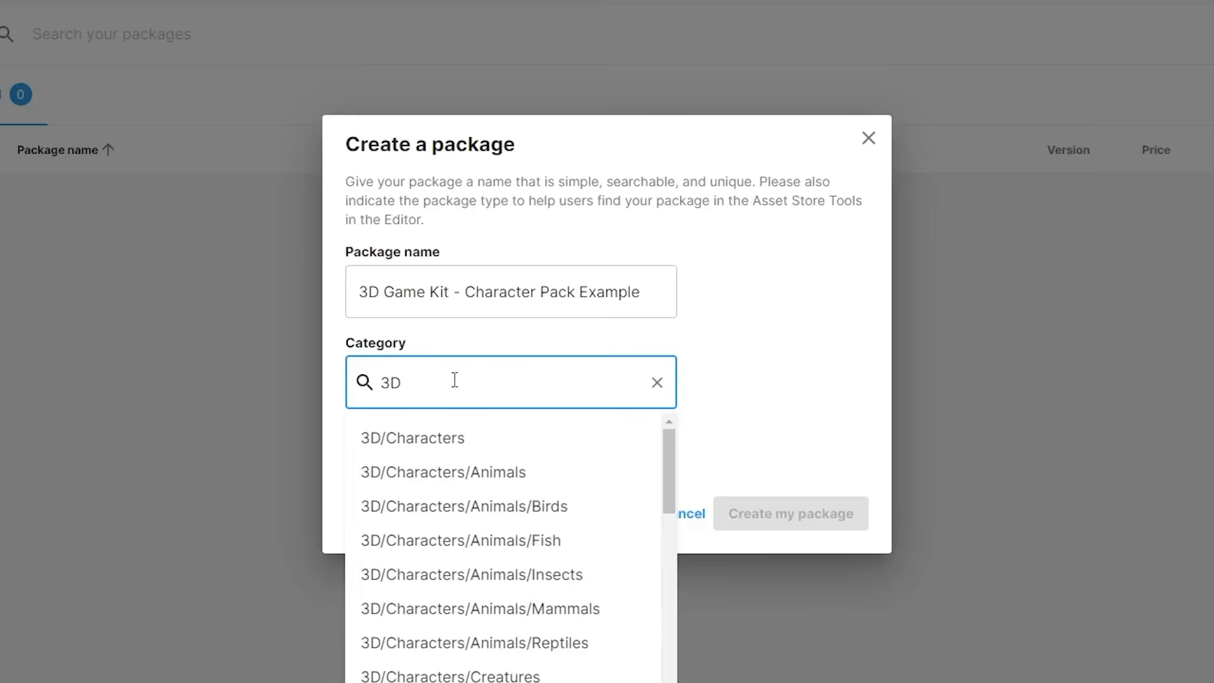
pyautogui.scroll(-2, 487, 642)
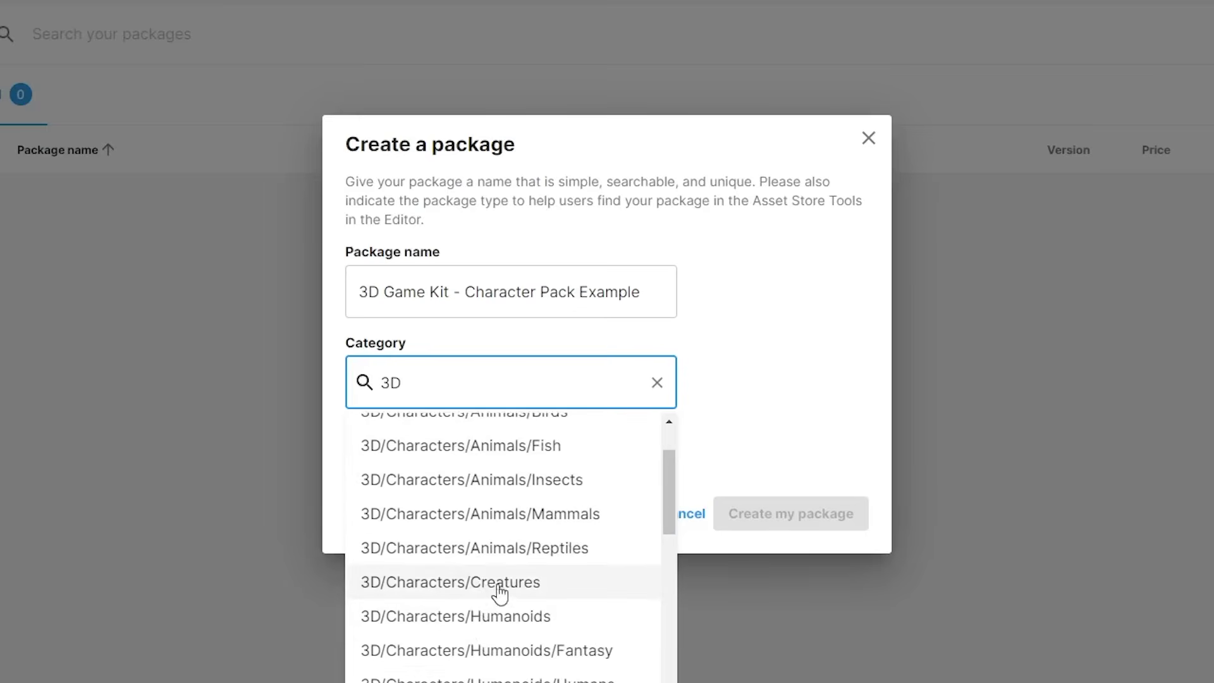
pyautogui.click(525, 587)
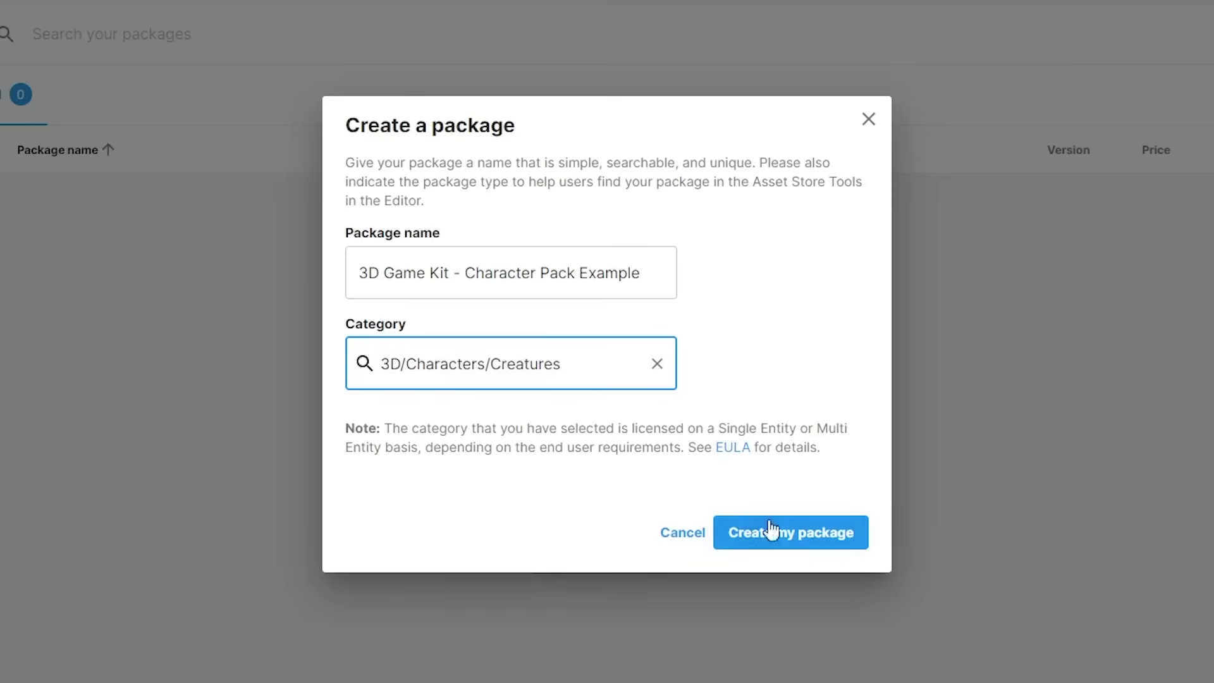
pyautogui.click(815, 534)
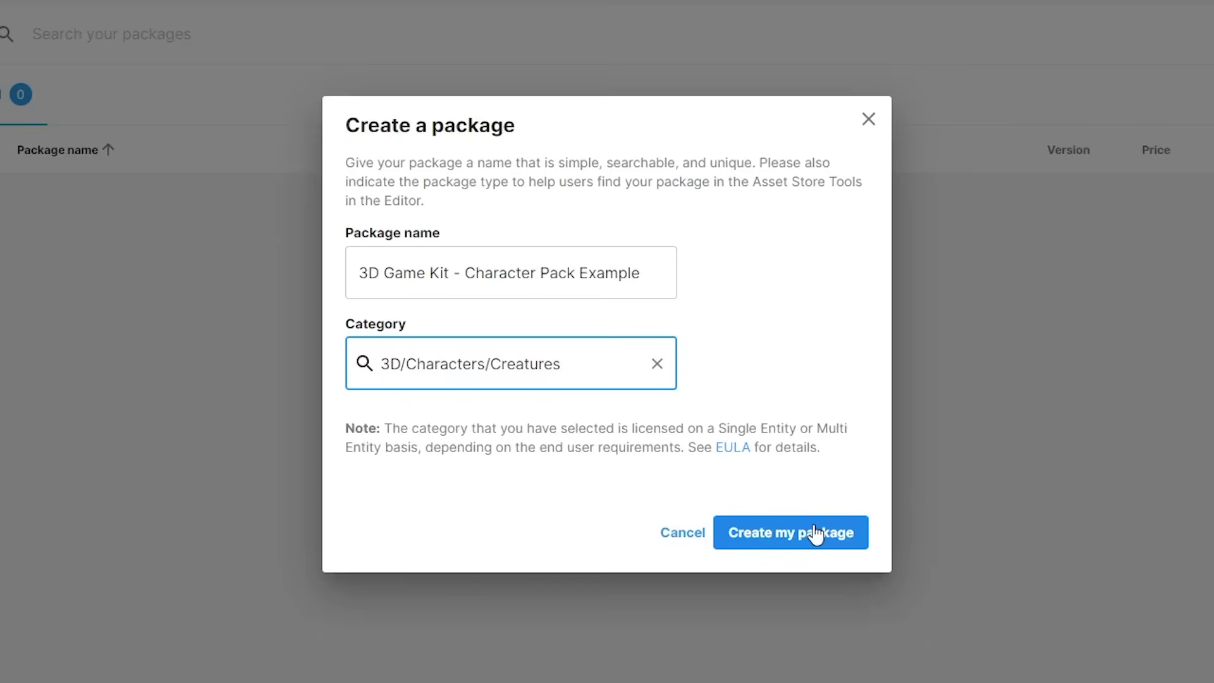
pyautogui.click(816, 534)
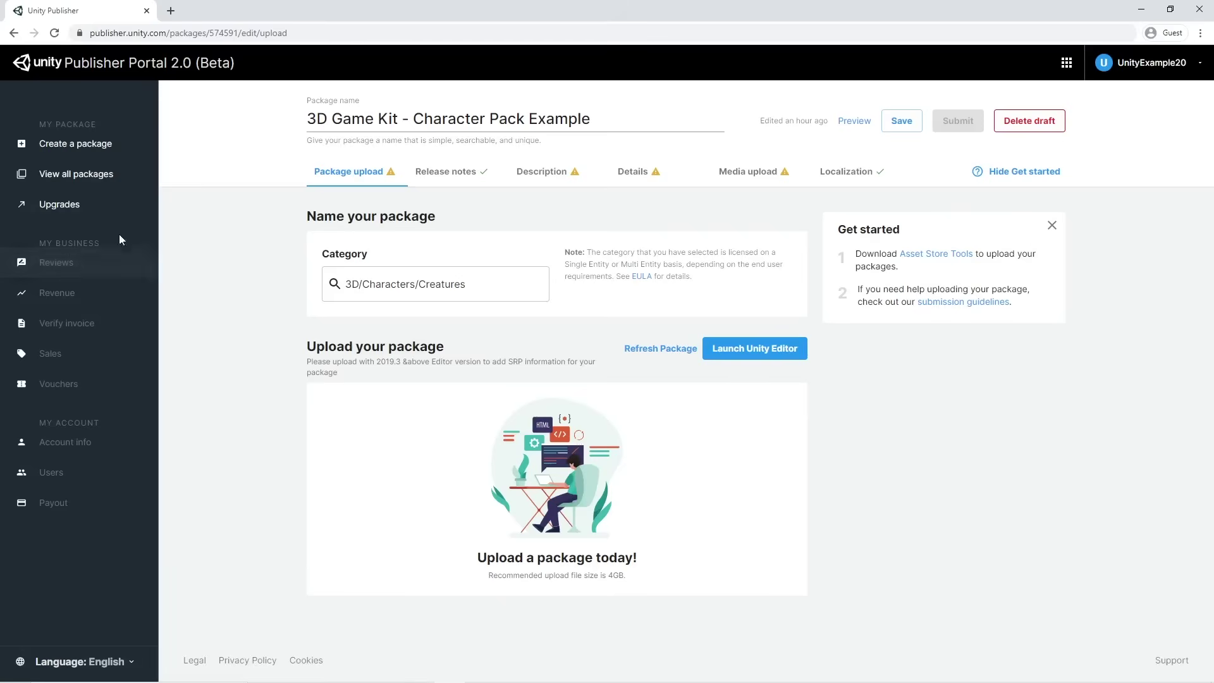
# Check the all-packages list, return to the draft, and go to its Release notes
pyautogui.click(99, 179)
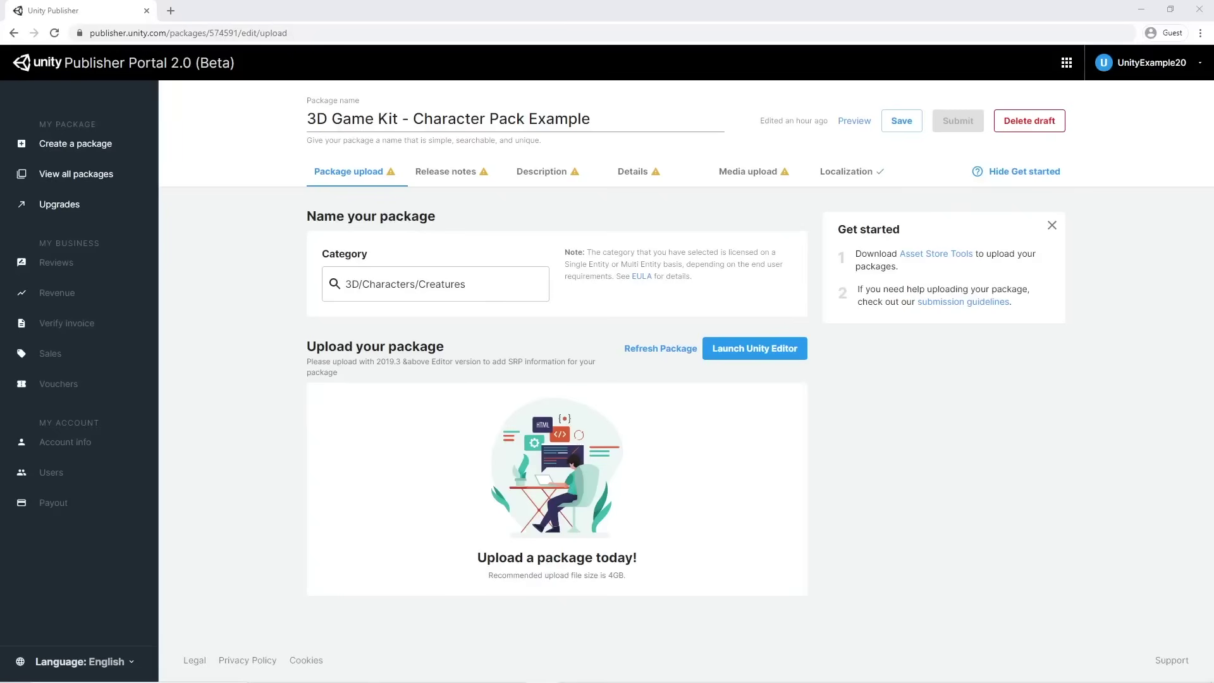
pyautogui.click(222, 243)
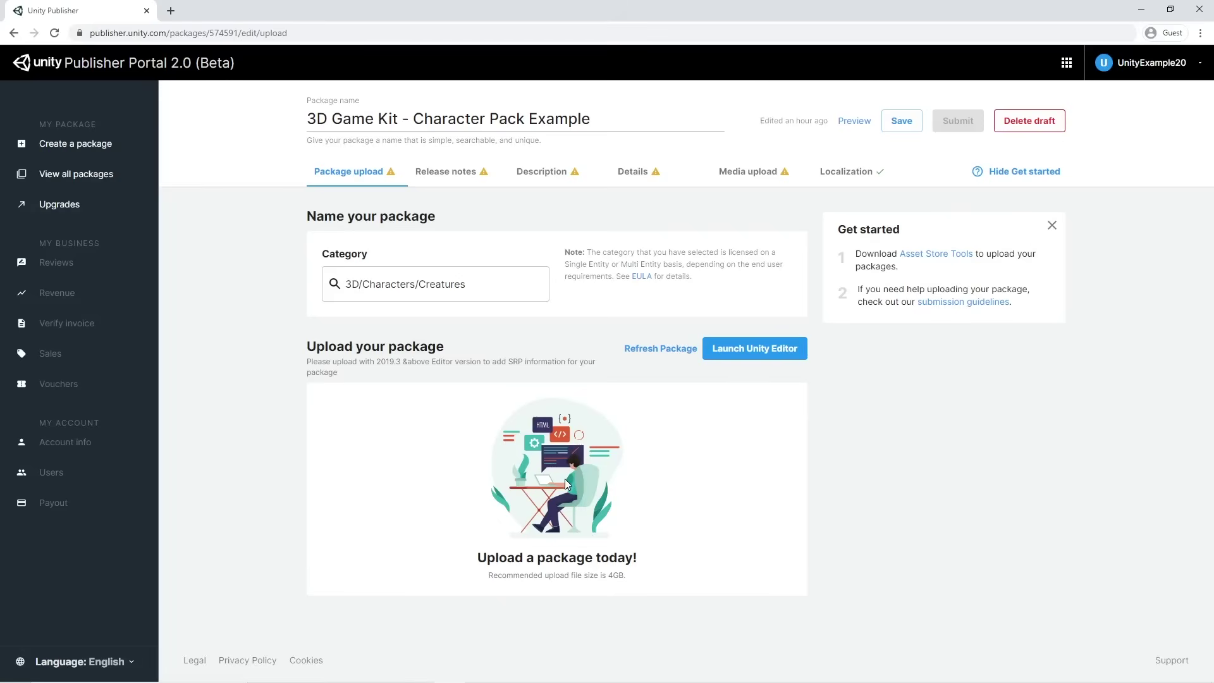
pyautogui.click(450, 179)
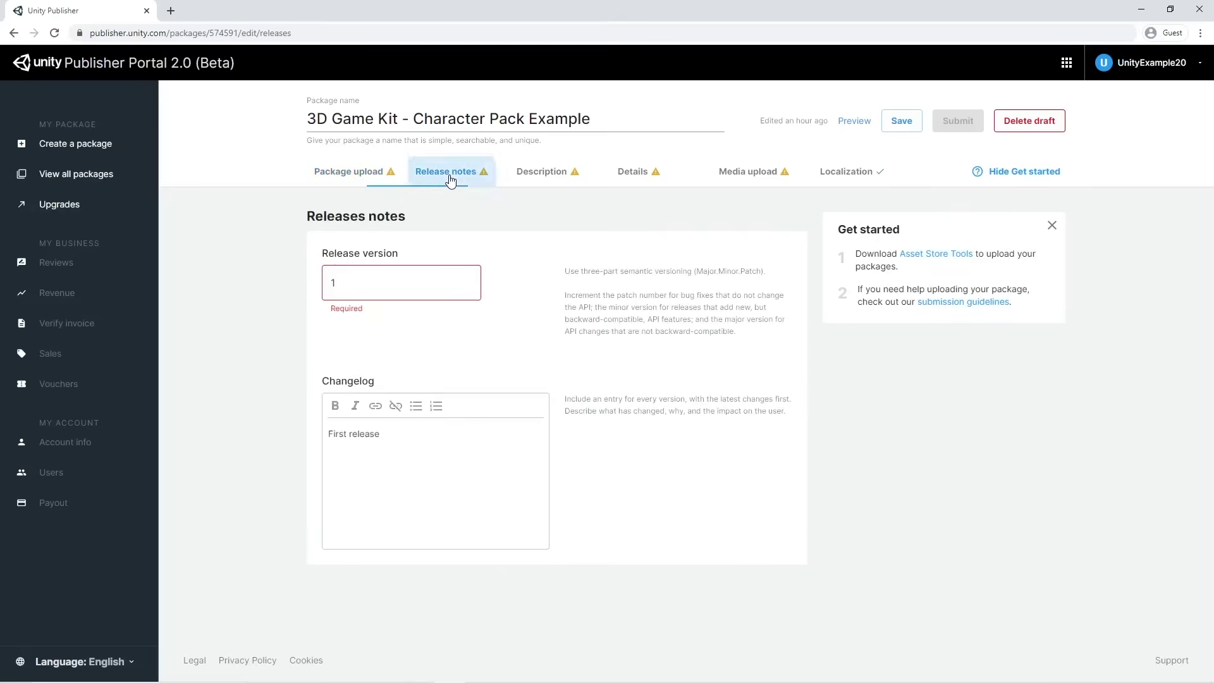
# Set the release version to 1.0.0, keeping the 'First release' changelog entry
pyautogui.click(360, 280)
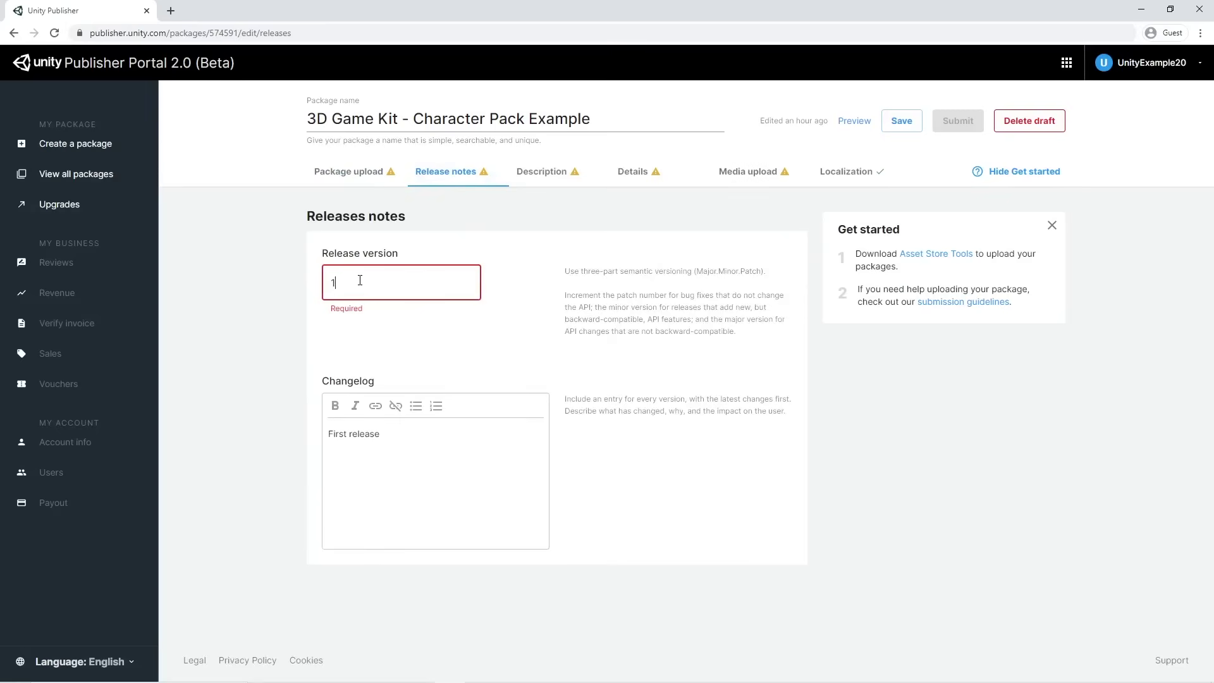
pyautogui.write('.0.0')
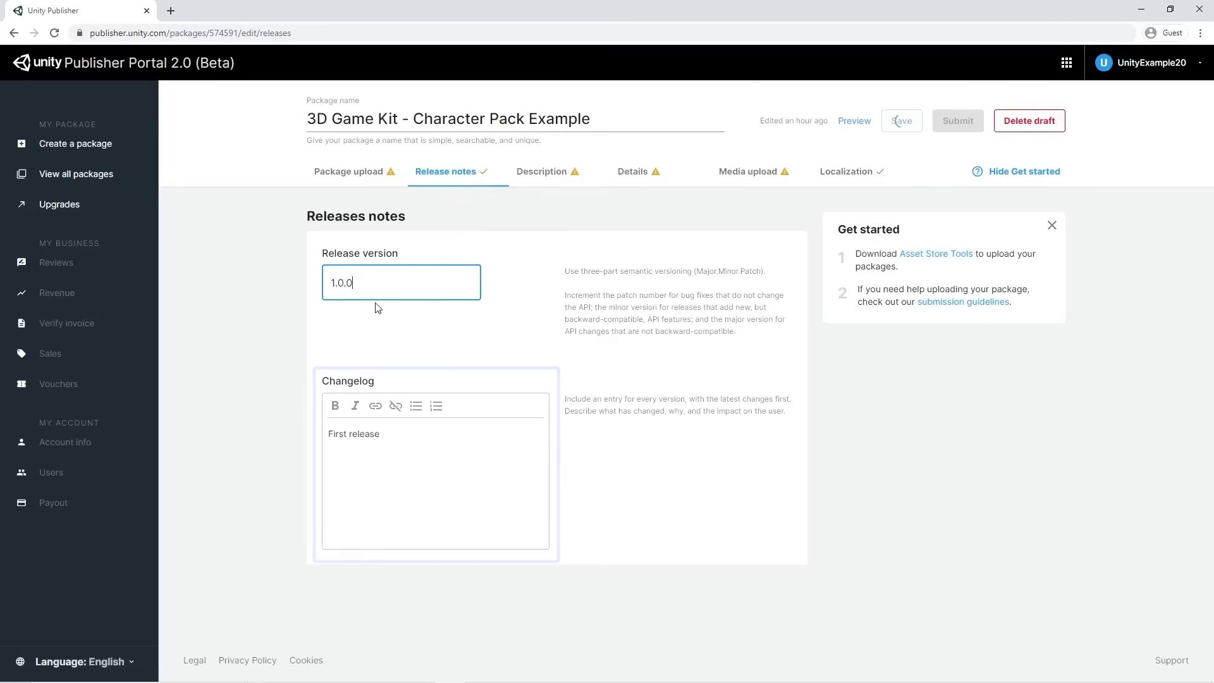
pyautogui.click(404, 322)
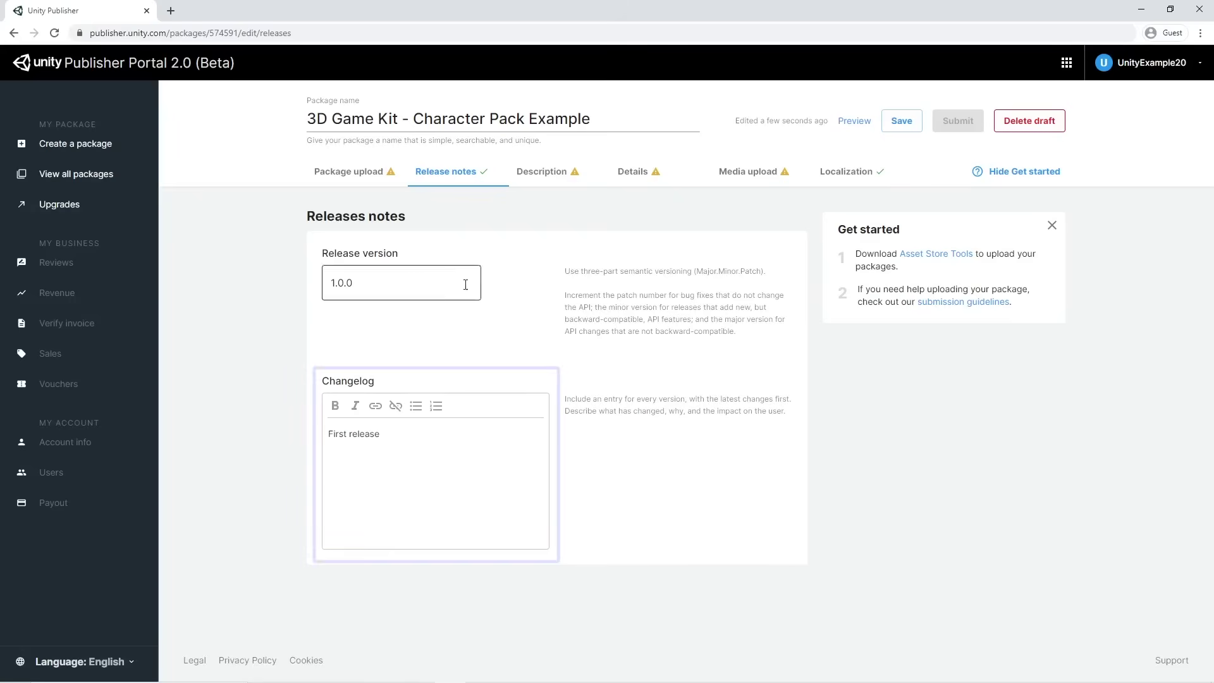
pyautogui.click(542, 177)
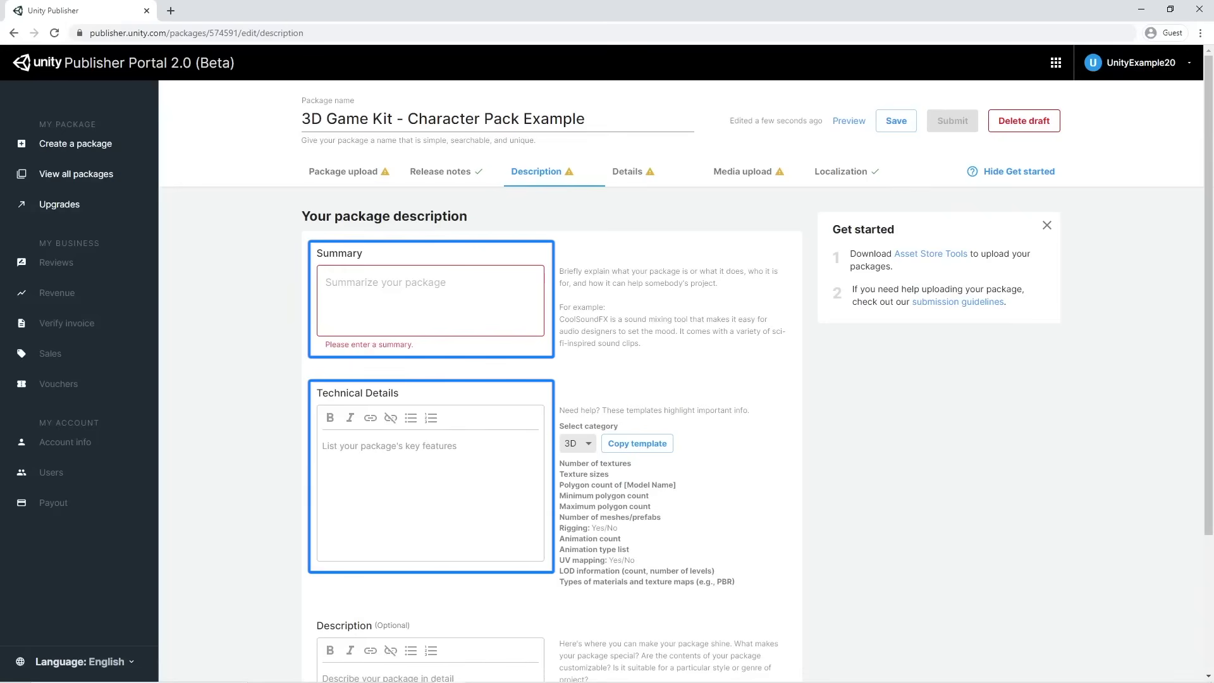
pyautogui.scroll(-3, 749, 401)
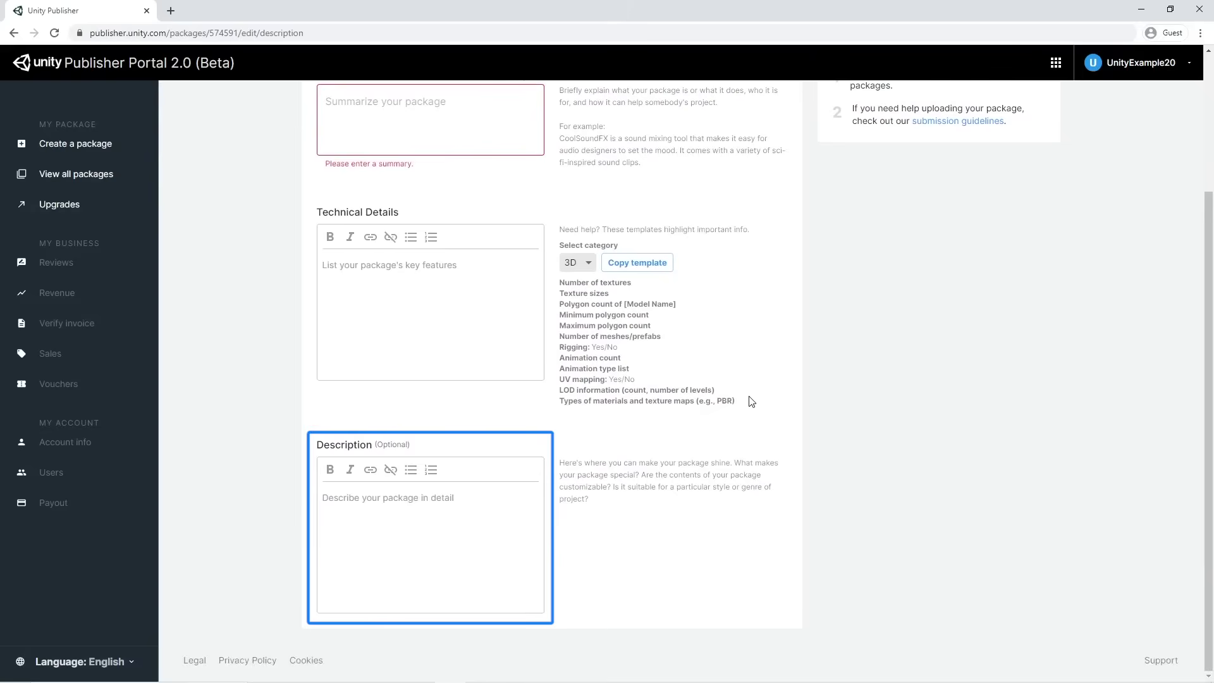
pyautogui.scroll(3, 751, 402)
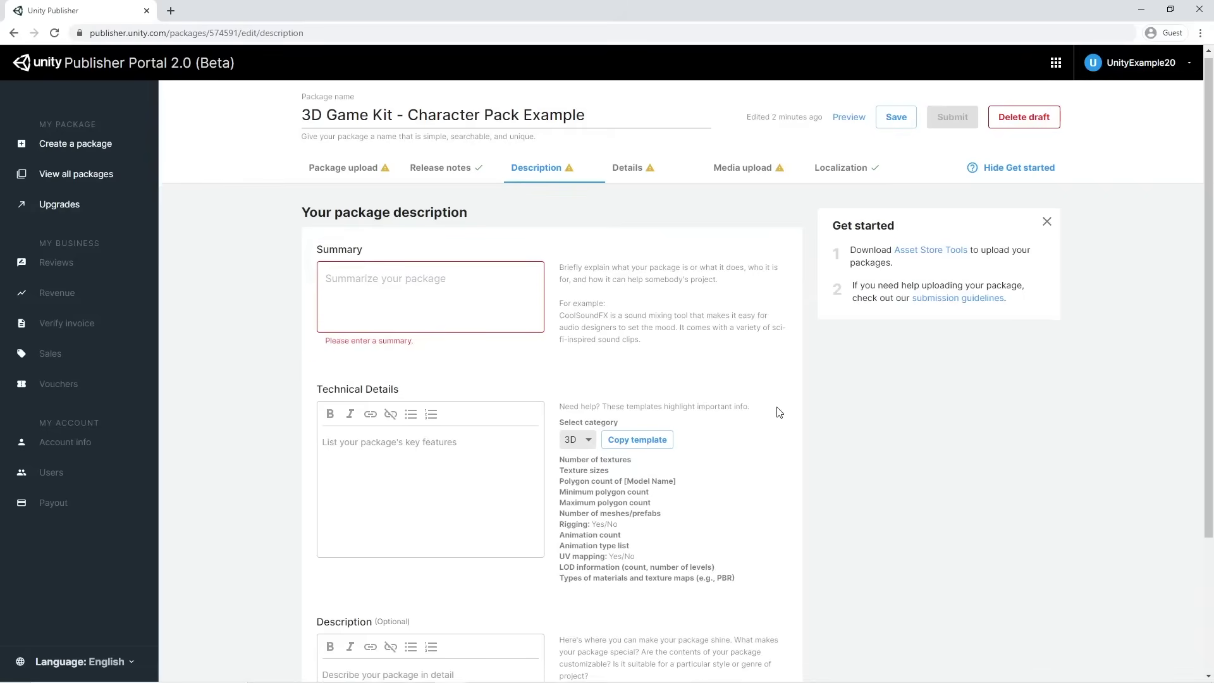
pyautogui.scroll(-2, 775, 411)
pyautogui.scroll(-1, 782, 412)
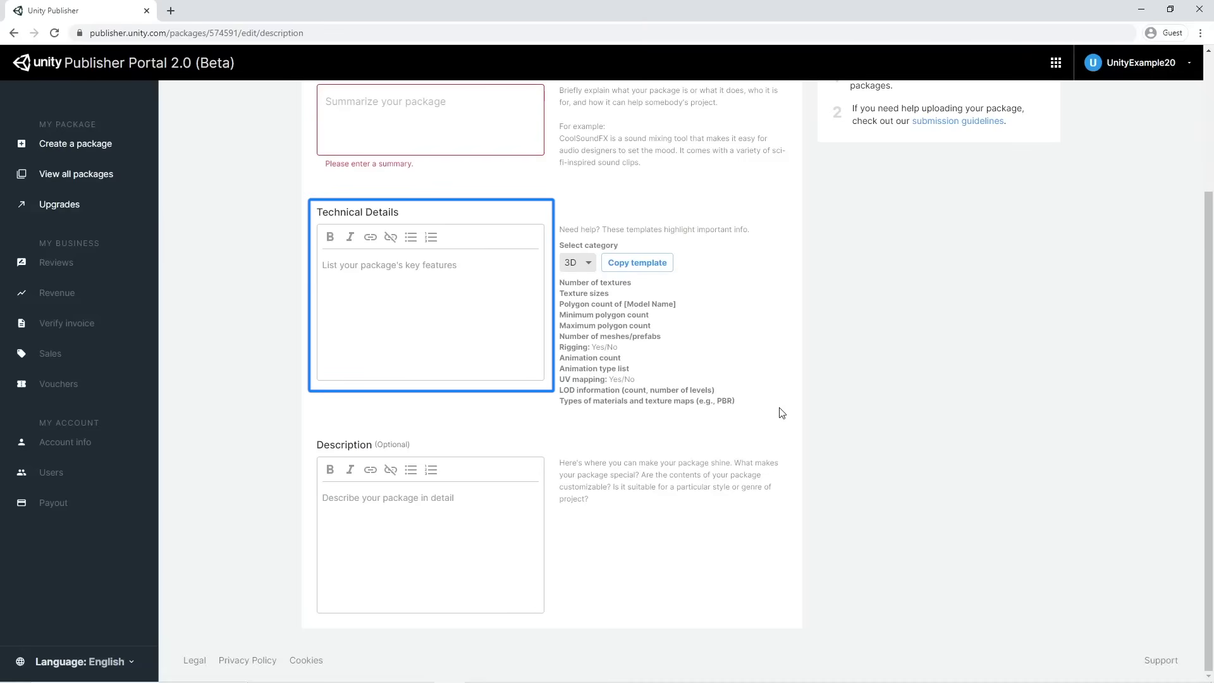
pyautogui.click(575, 264)
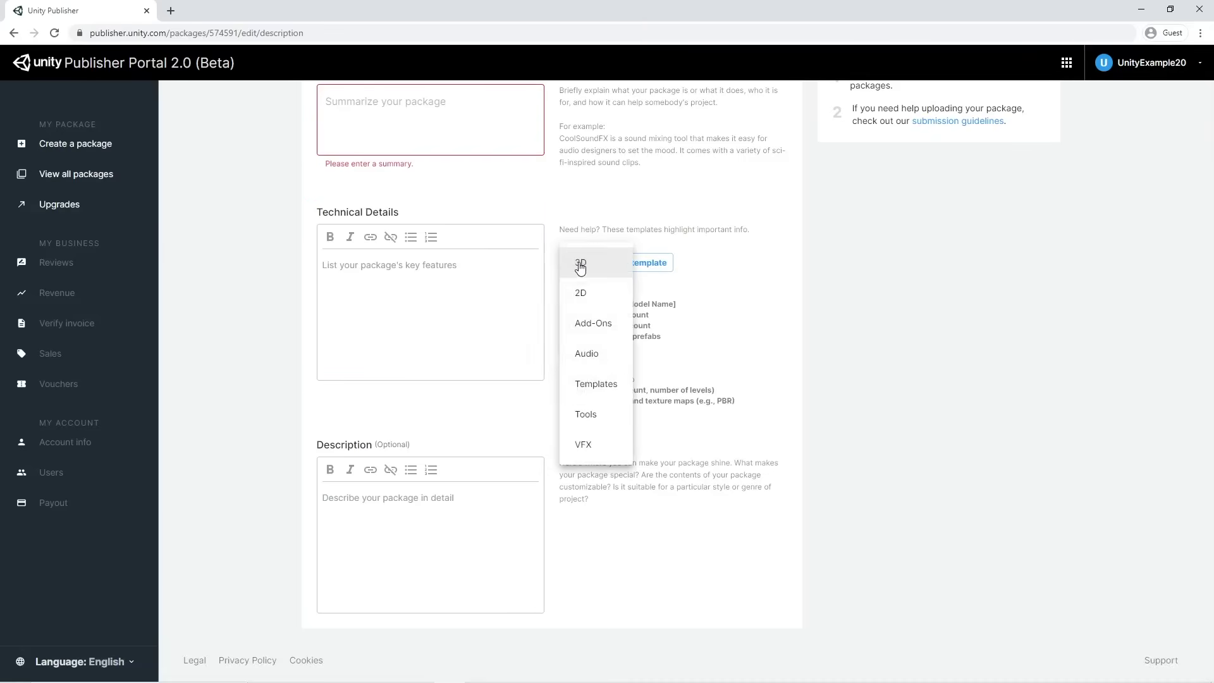
# Preview the Audio and 2D templates, then copy the 3D template into Technical Details
pyautogui.click(605, 357)
pyautogui.click(596, 290)
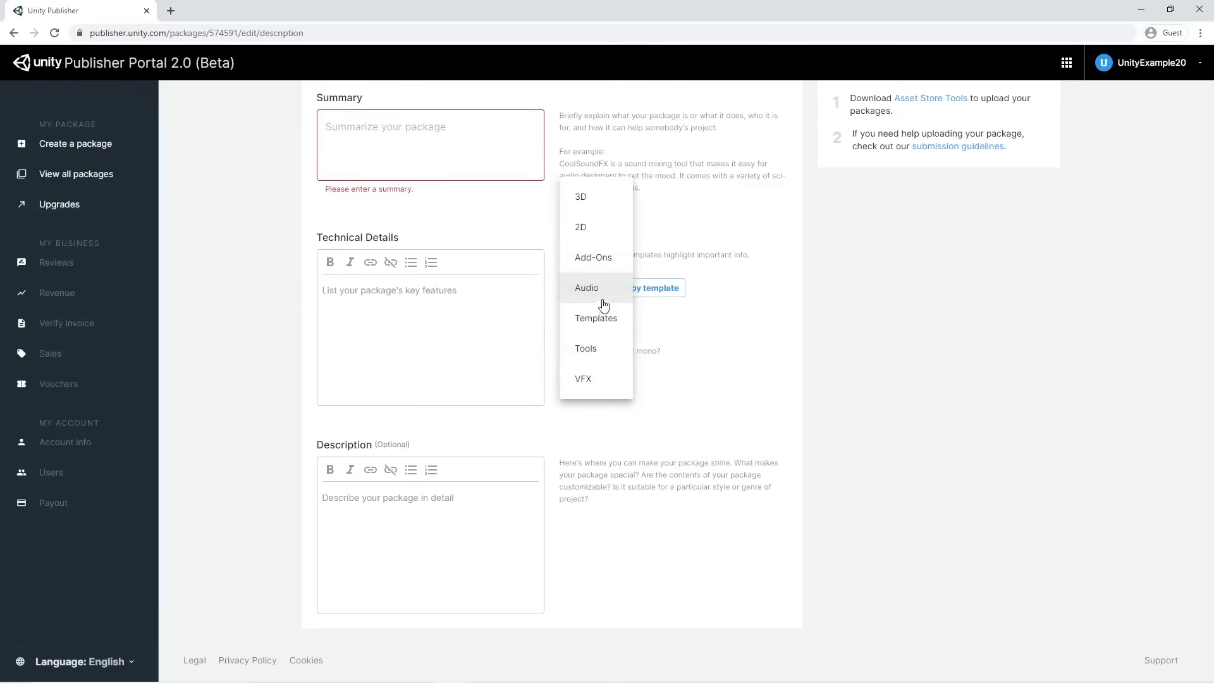
pyautogui.click(602, 240)
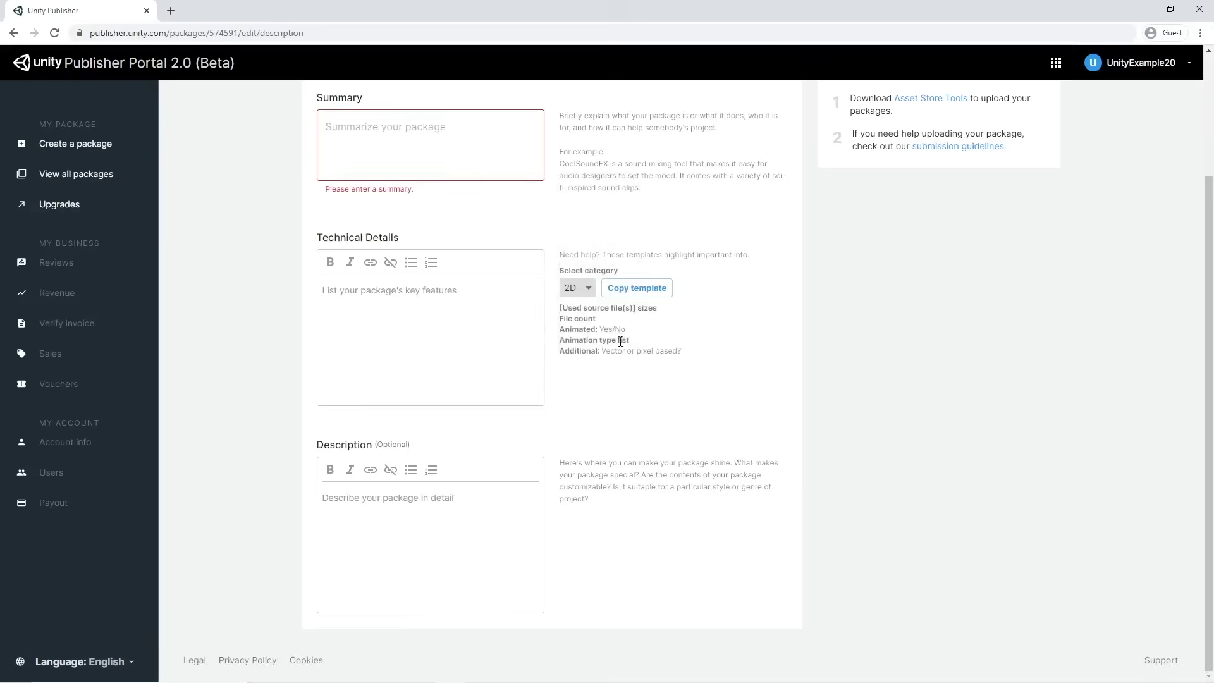
pyautogui.click(590, 292)
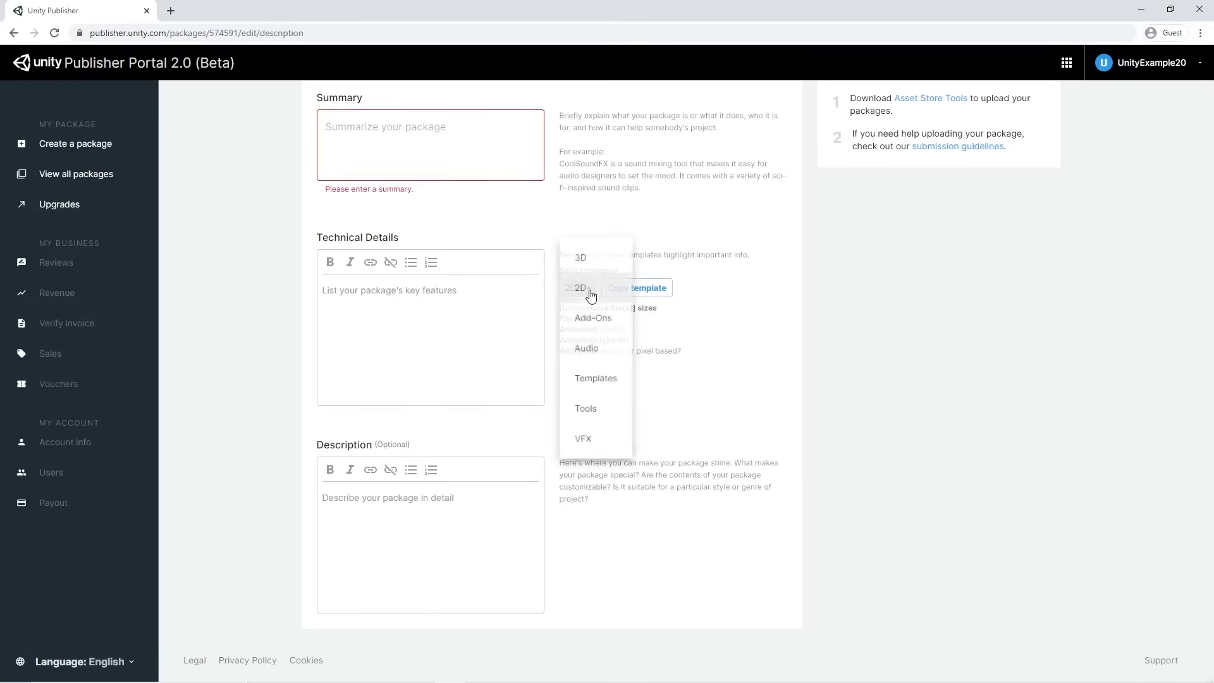
pyautogui.click(611, 260)
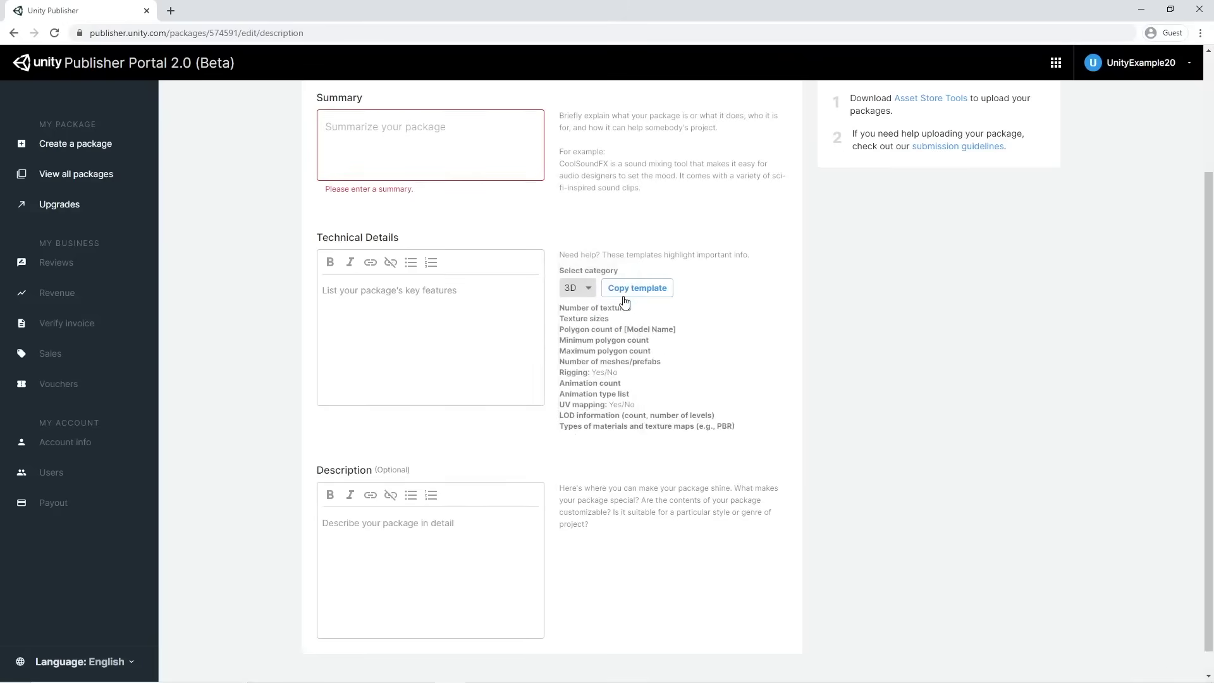
pyautogui.click(660, 291)
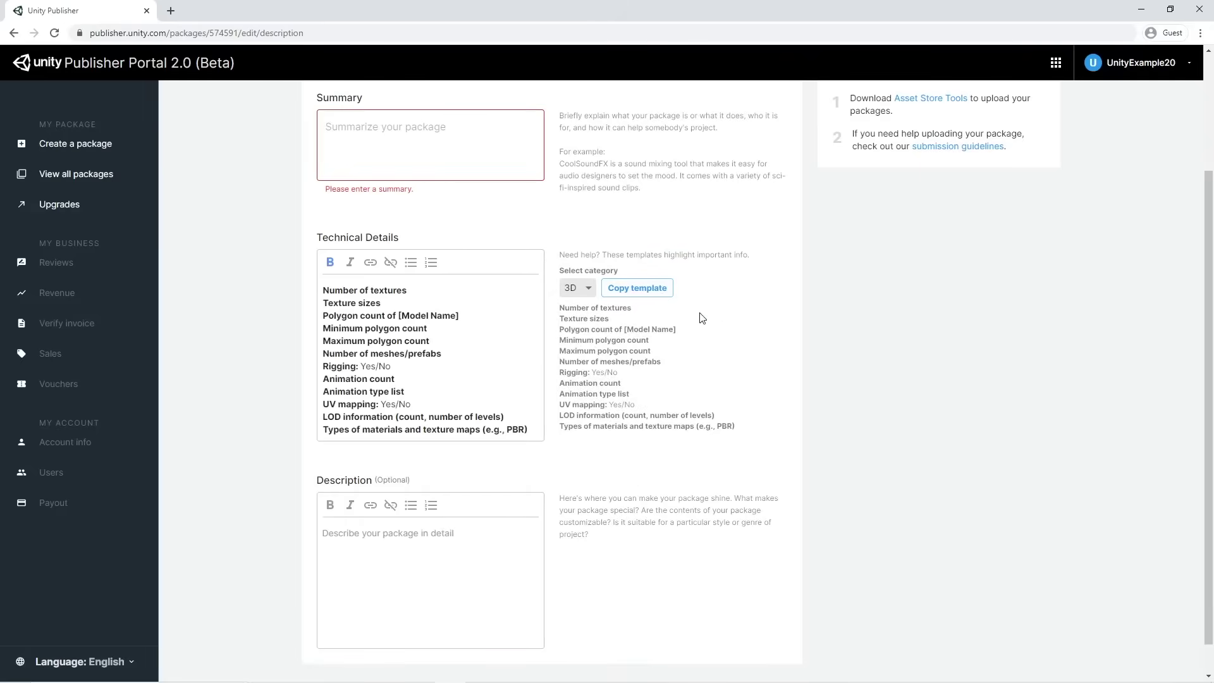
pyautogui.scroll(-1, 771, 354)
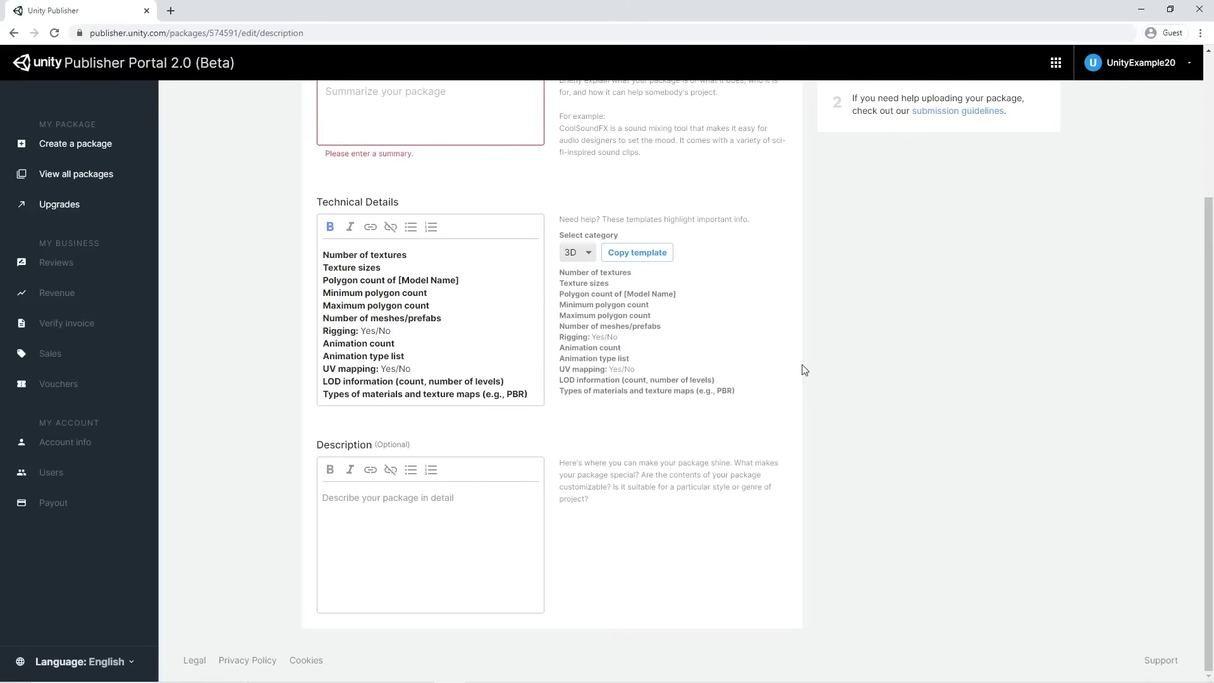
pyautogui.scroll(3, 804, 370)
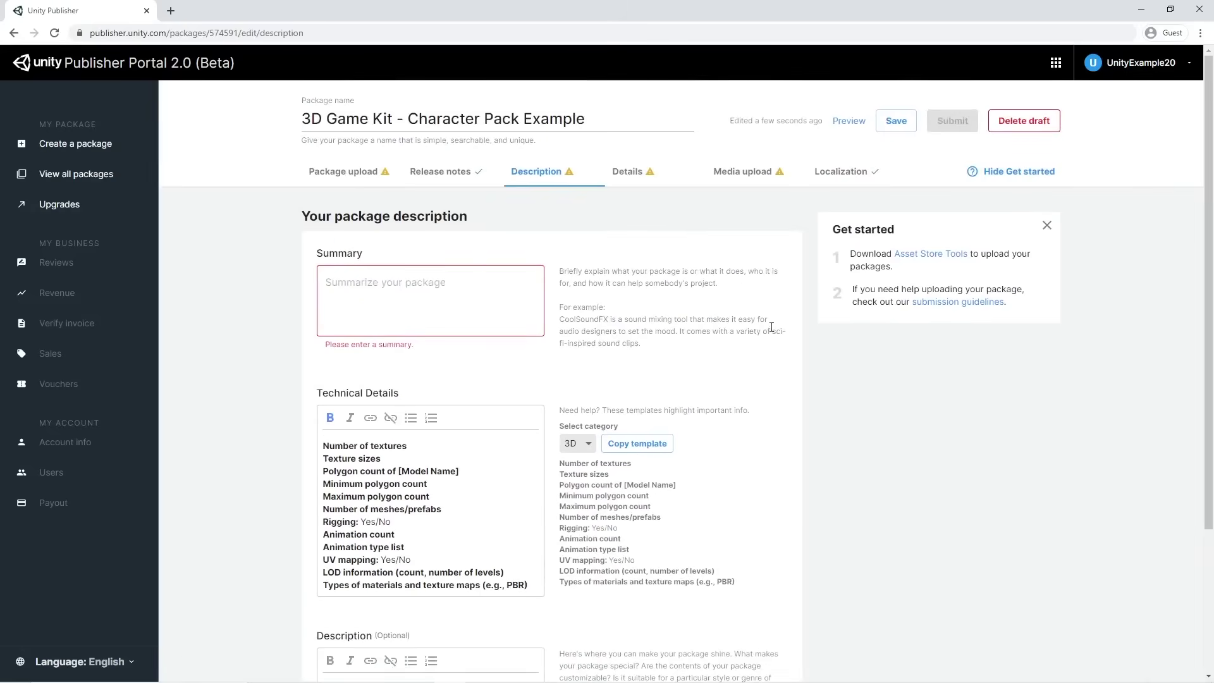
pyautogui.click(631, 178)
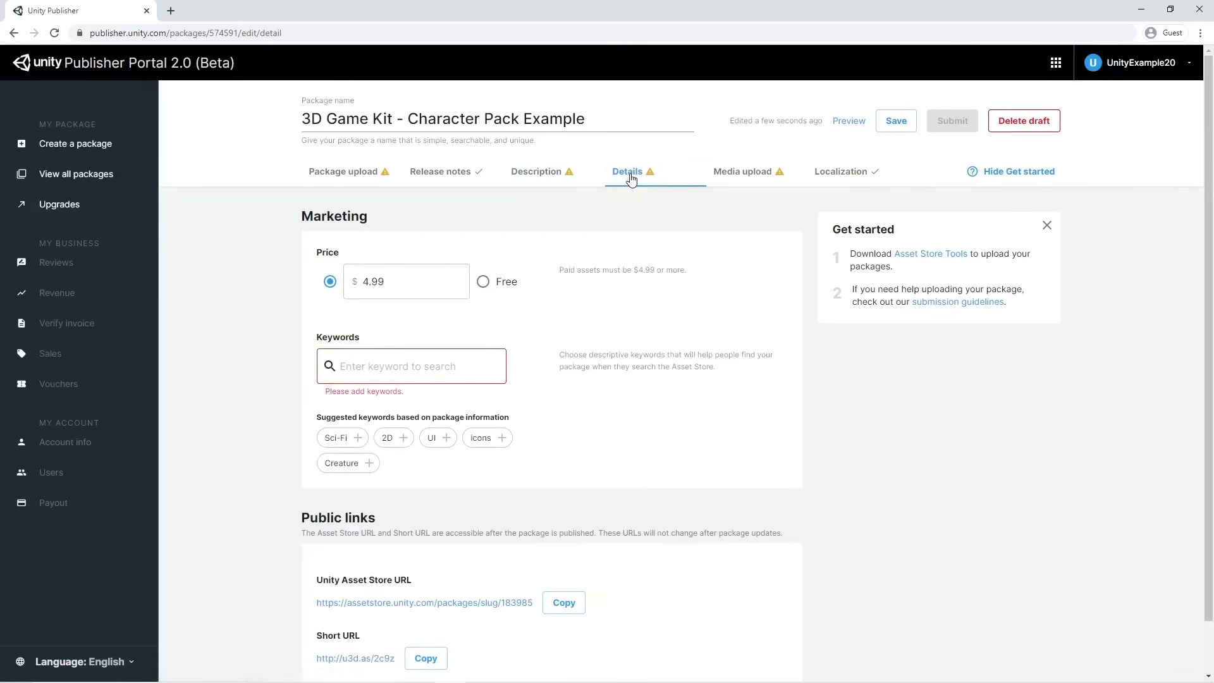
# Switch the package price from $4.99 to Free
pyautogui.click(484, 284)
pyautogui.click(330, 282)
pyautogui.click(483, 284)
# Add the keywords 3D, Sci-Fi, Creature and Animated
pyautogui.click(396, 366)
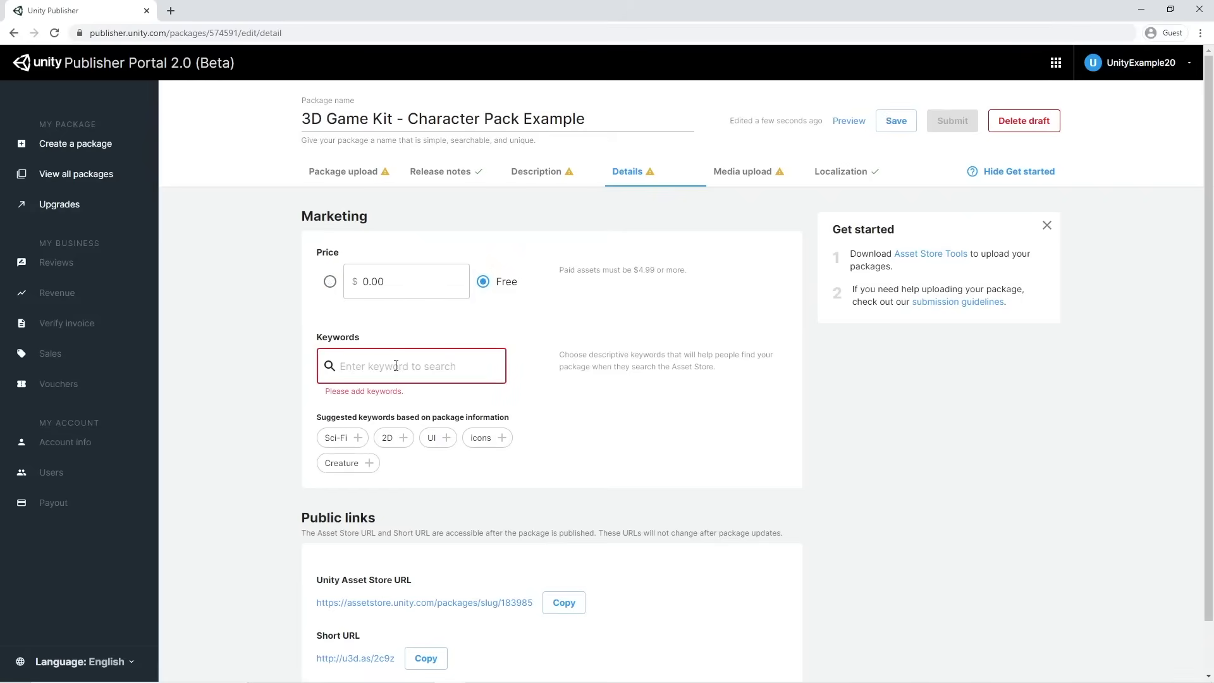
pyautogui.write('3D')
pyautogui.press('Return')
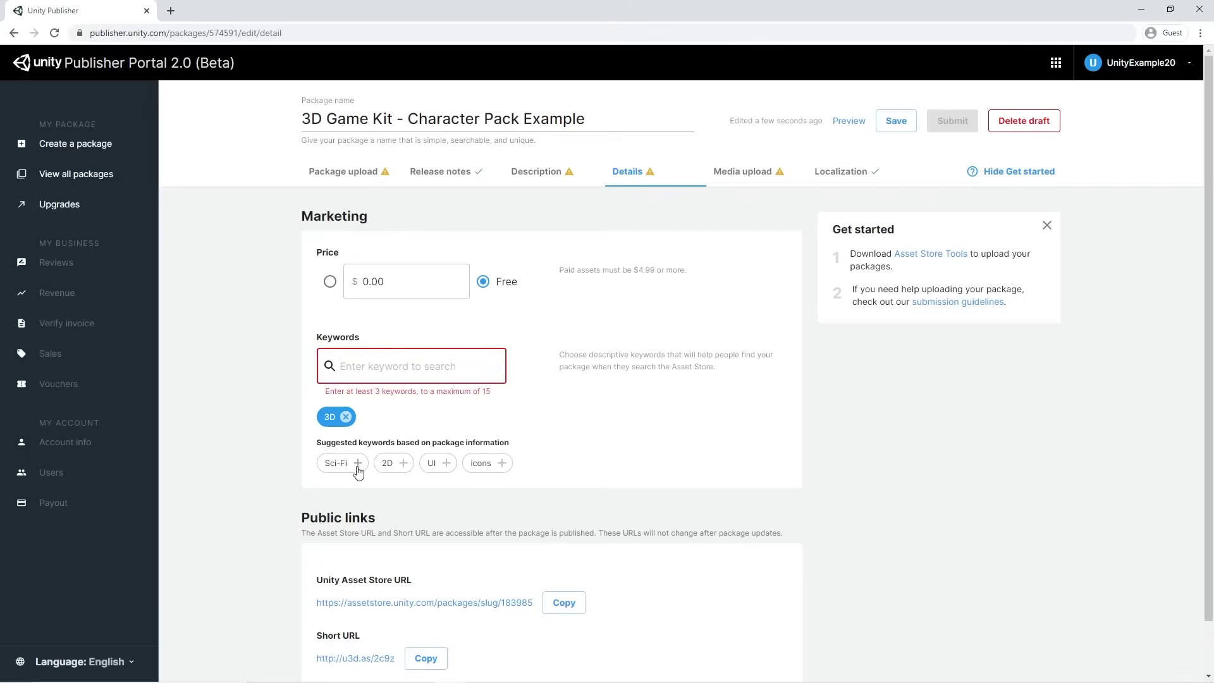
pyautogui.click(358, 466)
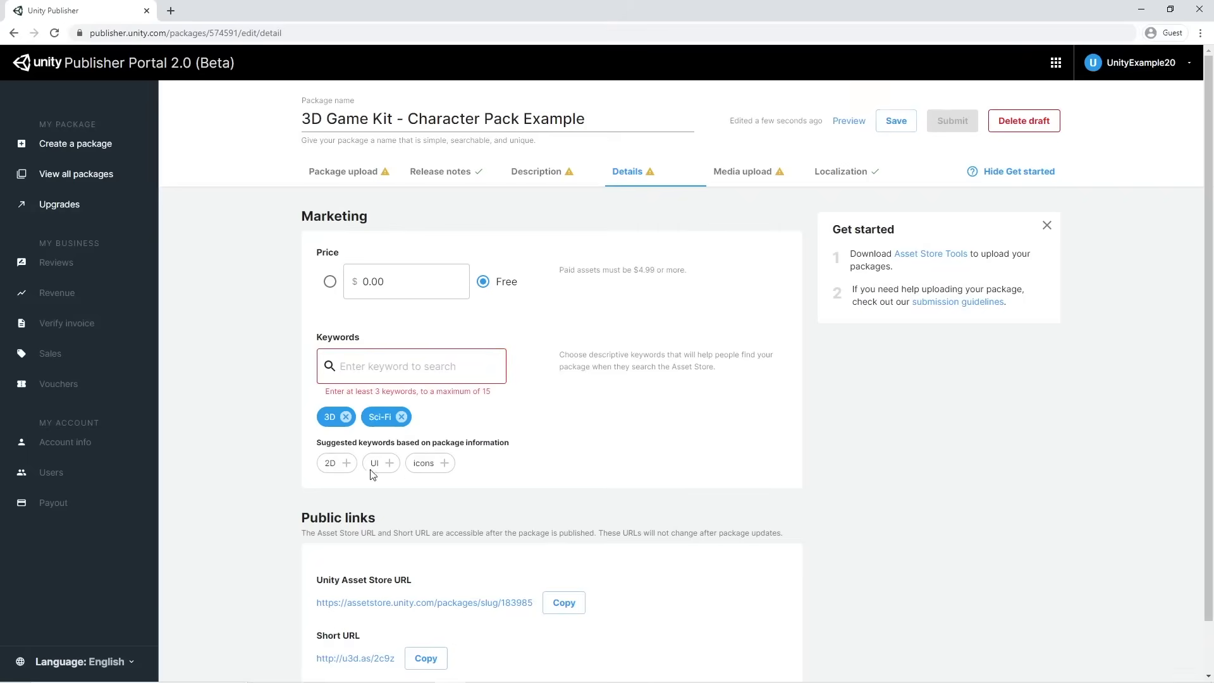
pyautogui.click(514, 464)
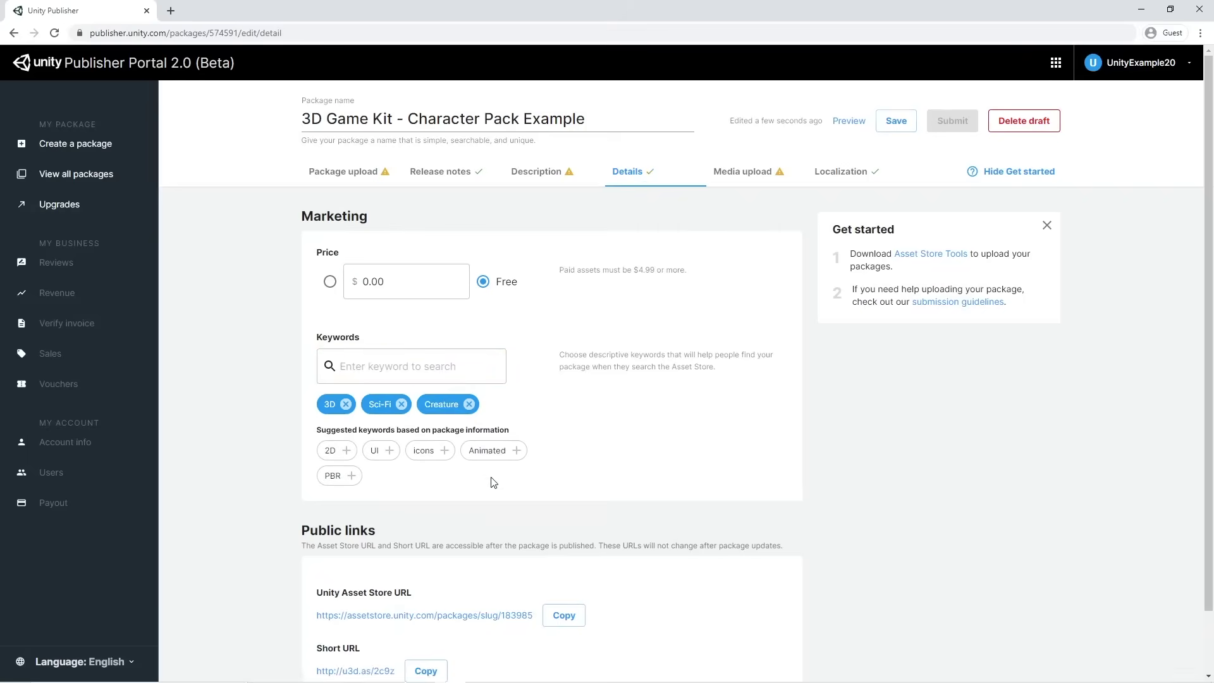
pyautogui.click(517, 451)
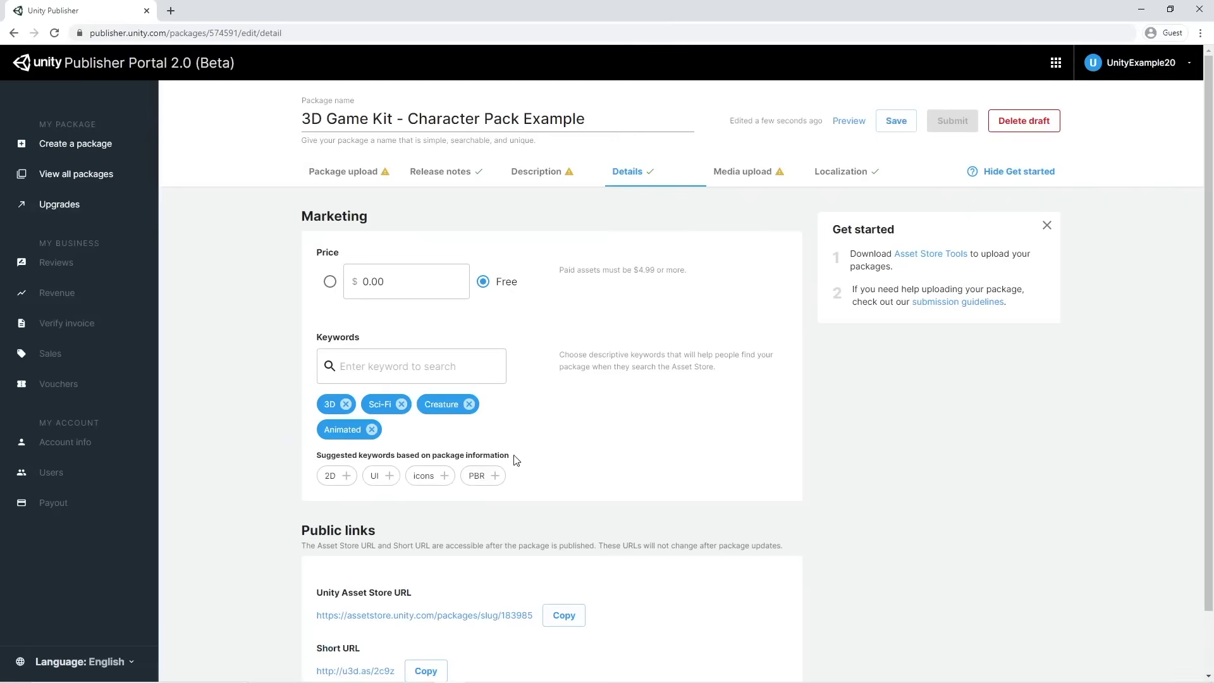
pyautogui.scroll(-2, 529, 445)
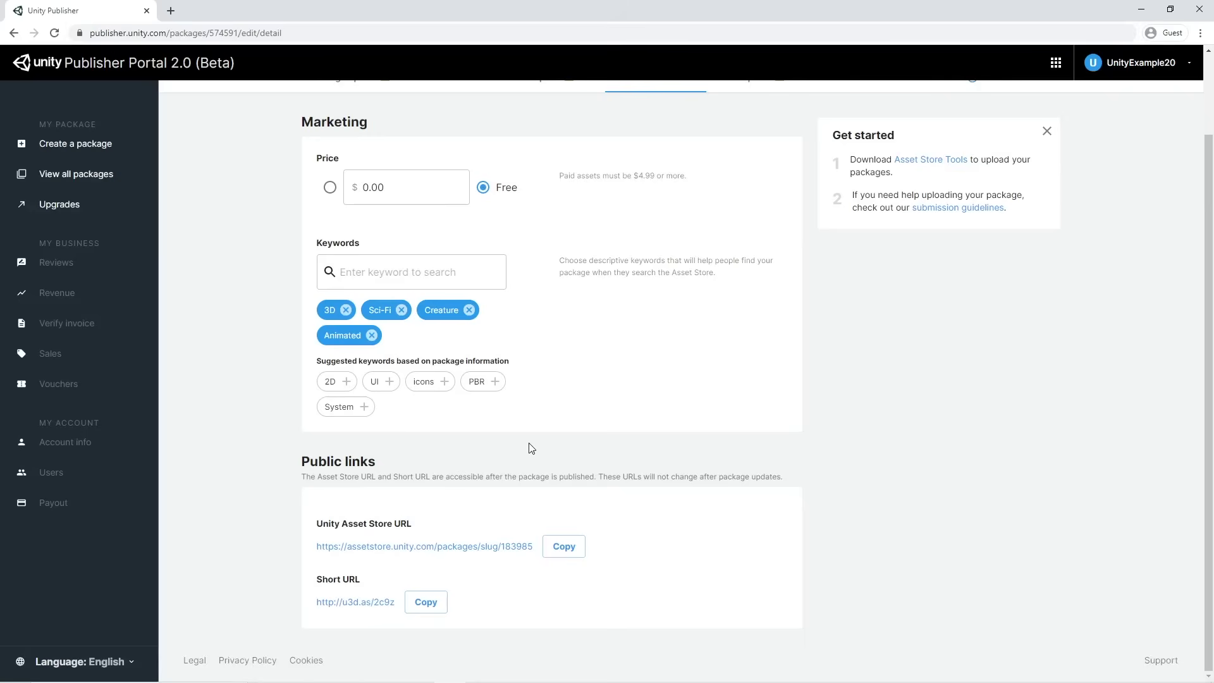
pyautogui.scroll(2, 569, 411)
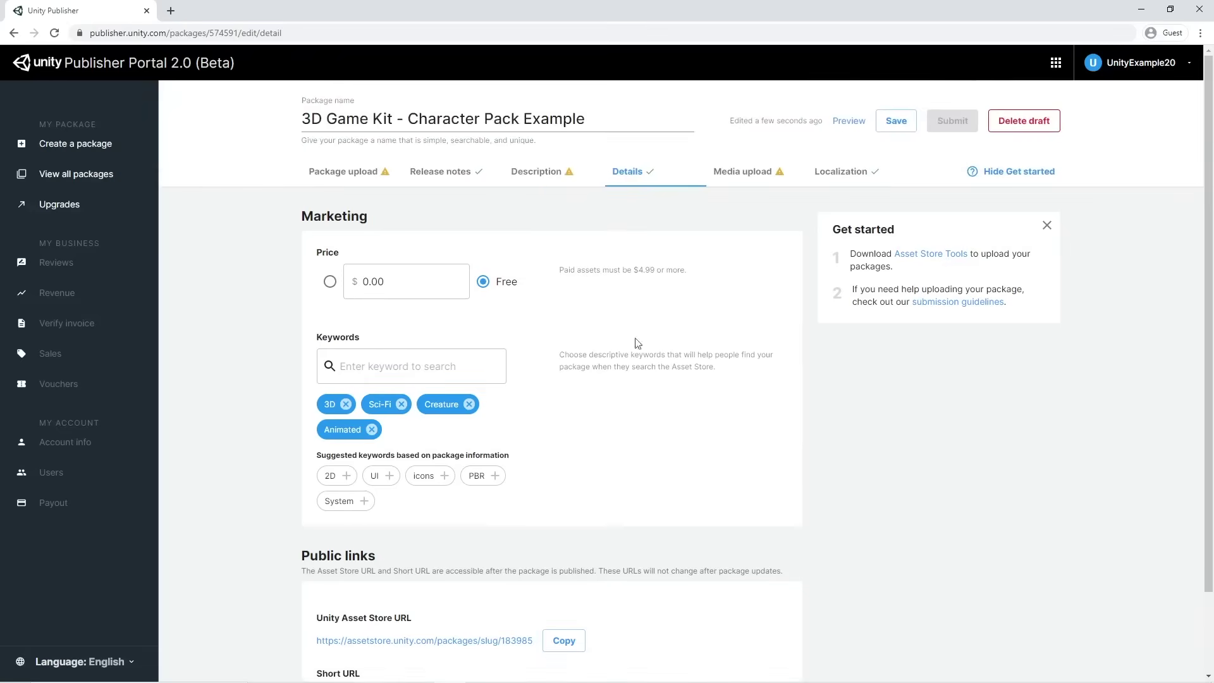
pyautogui.click(743, 175)
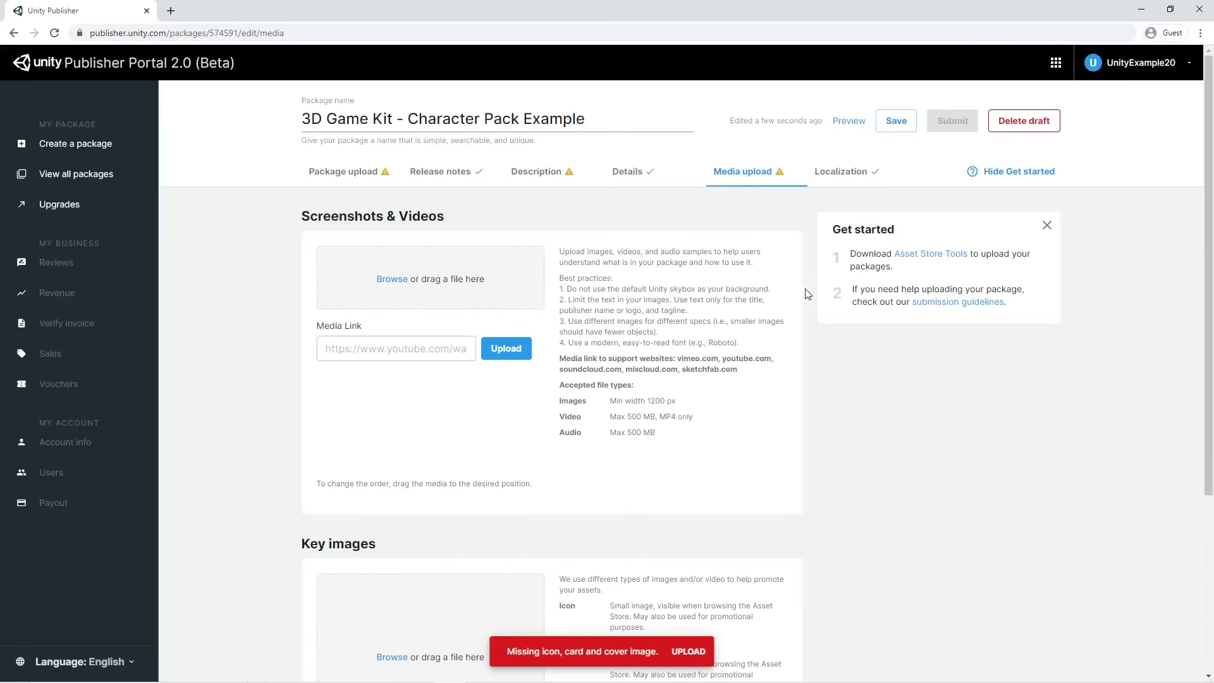
# Review the Screenshots & Videos and Key images requirements, then go to Localization
pyautogui.scroll(-3, 807, 293)
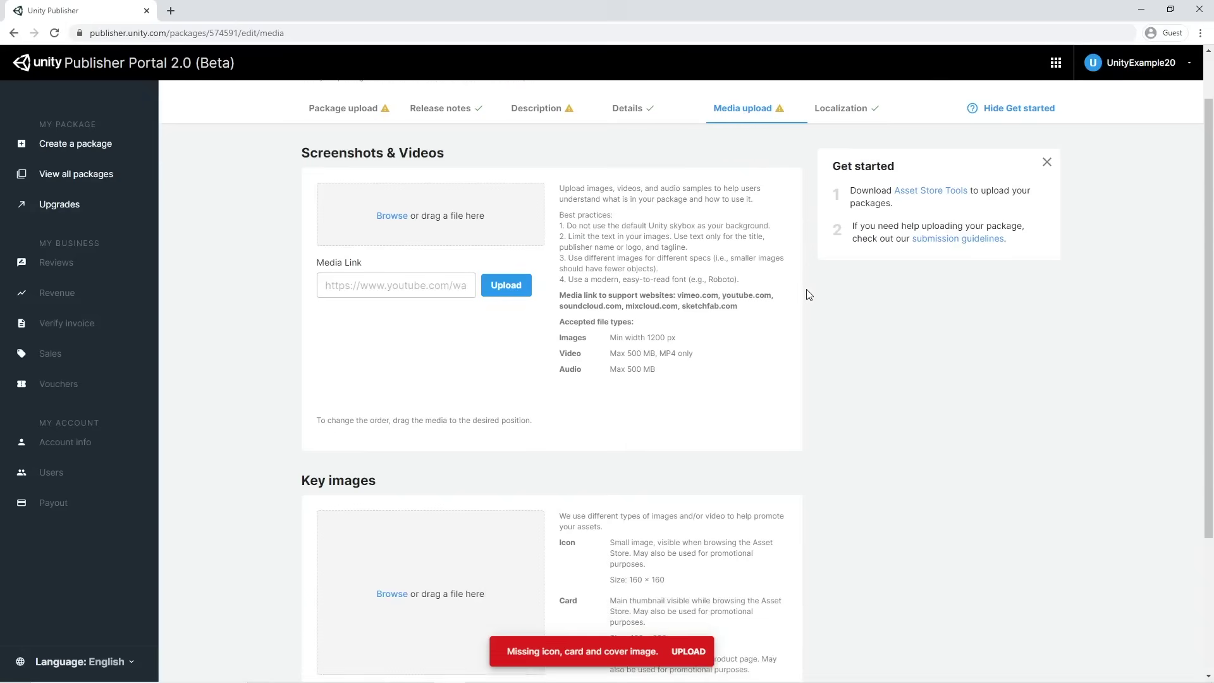
pyautogui.scroll(-1, 807, 293)
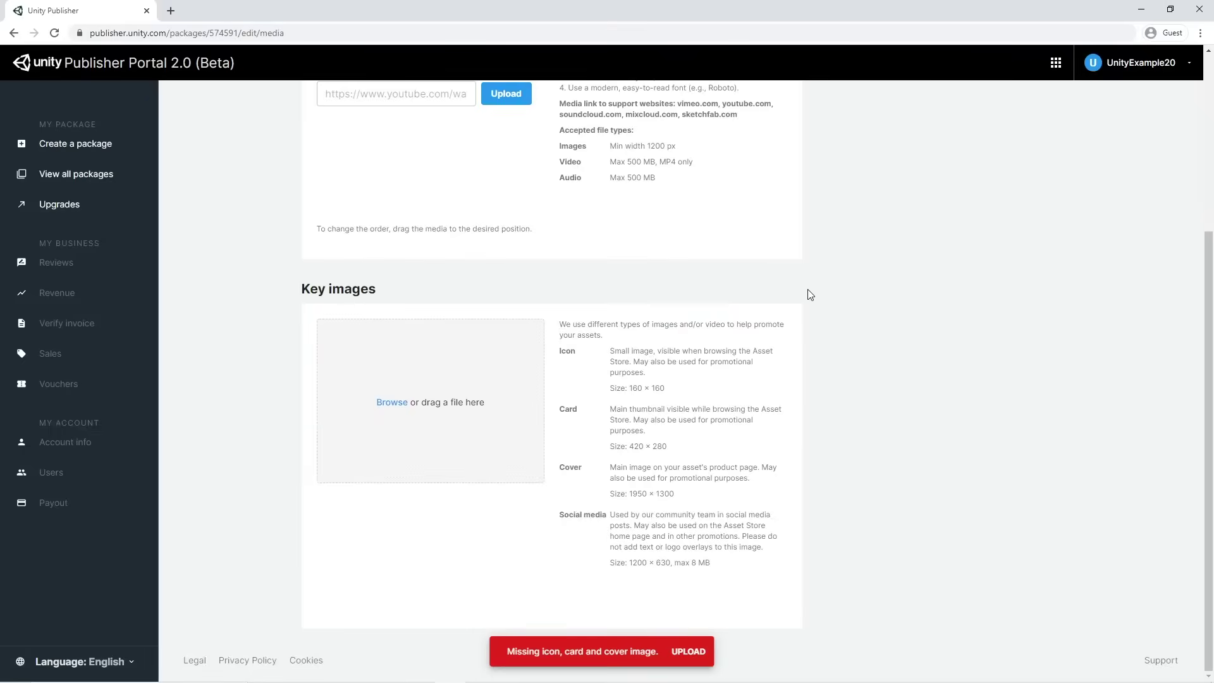
pyautogui.scroll(4, 809, 294)
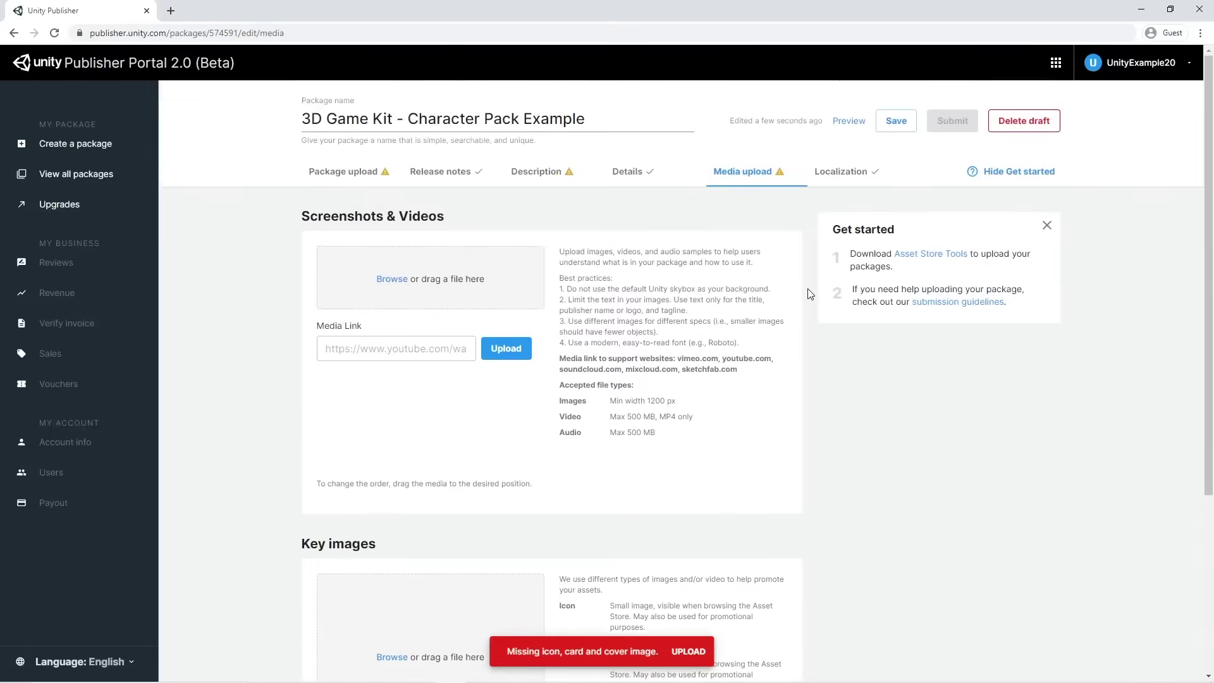
pyautogui.click(858, 179)
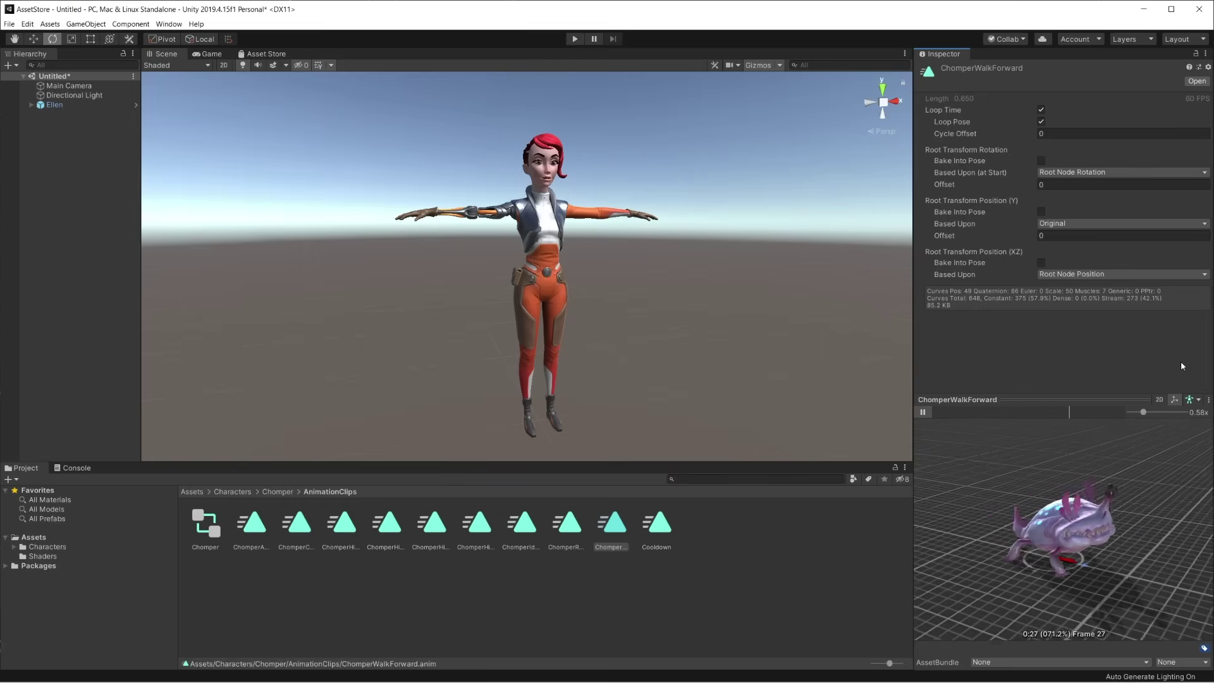
# Create a 'Unity Technologies' folder under Assets
pyautogui.rightClick(107, 537)
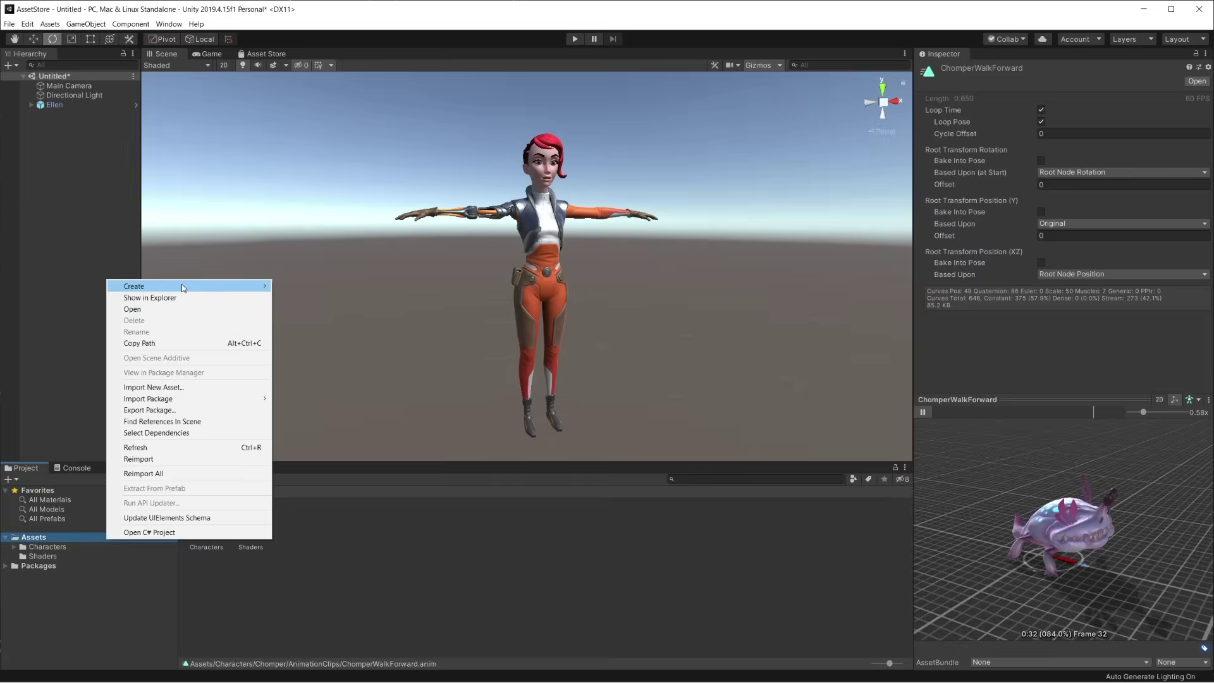
pyautogui.moveTo(120, 286)
pyautogui.click(301, 287)
pyautogui.write('Unity Technologies')
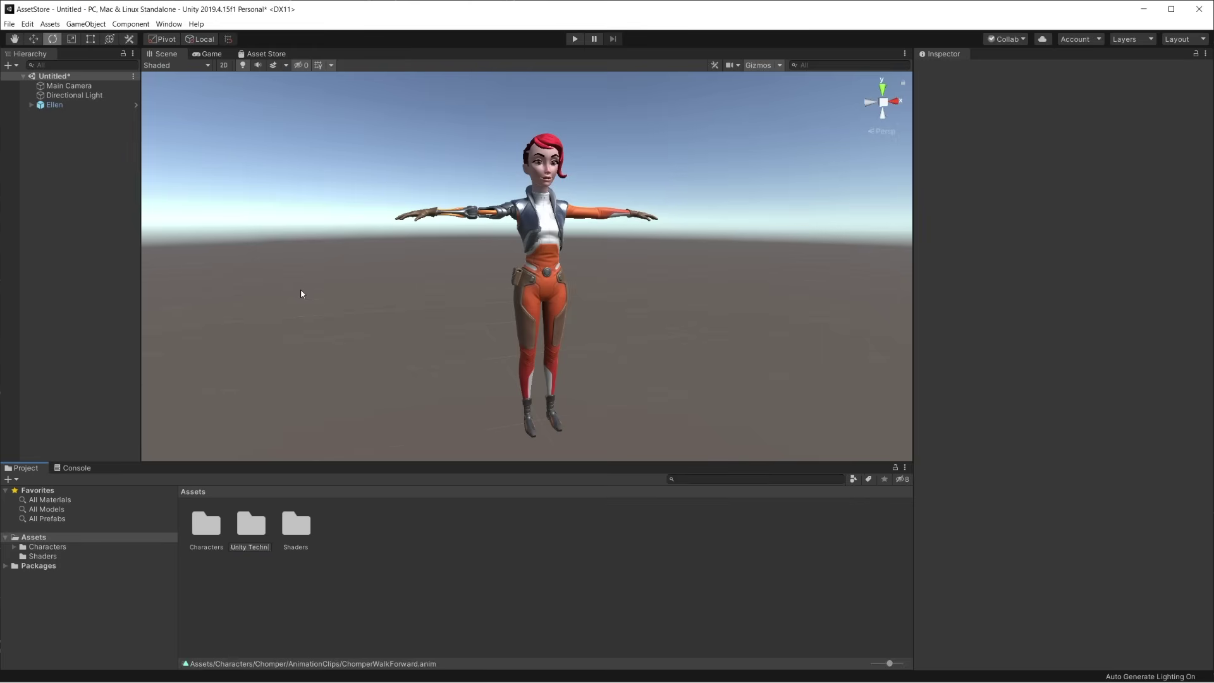
pyautogui.press('Return')
# Create a '3D Game Kit - Character Pack Examples' subfolder inside Unity Technologies
pyautogui.rightClick(76, 566)
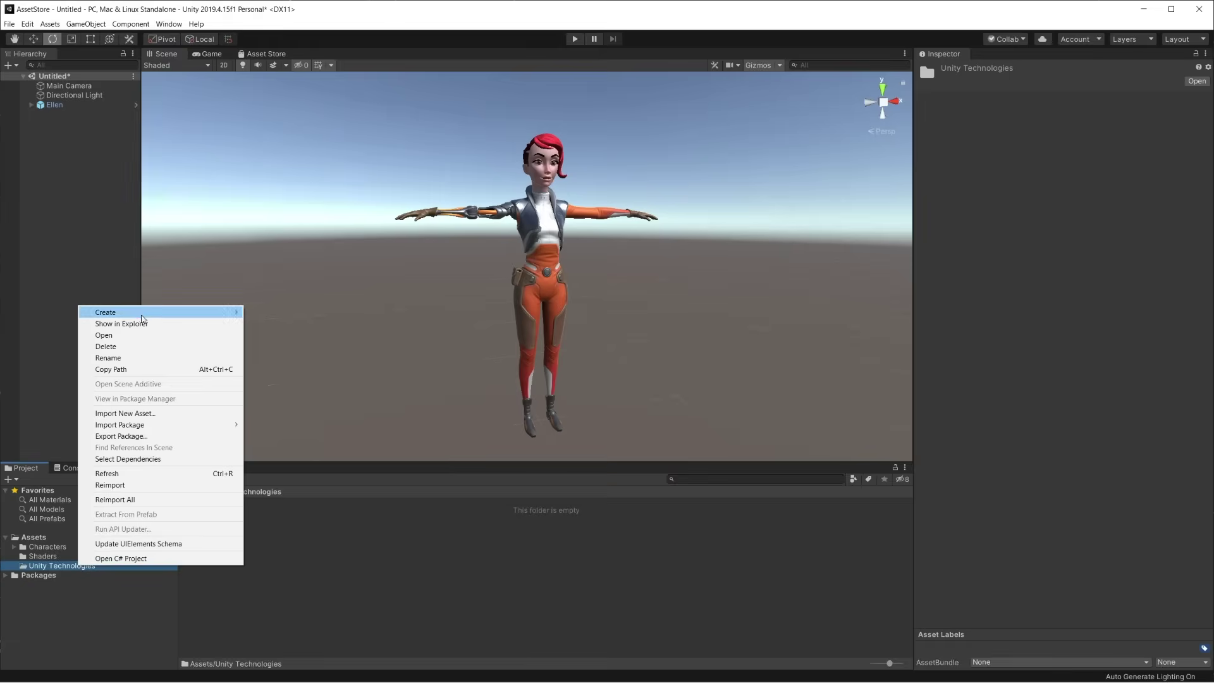
pyautogui.moveTo(126, 310)
pyautogui.click(262, 290)
pyautogui.write('3D Game Kit - Character Pack')
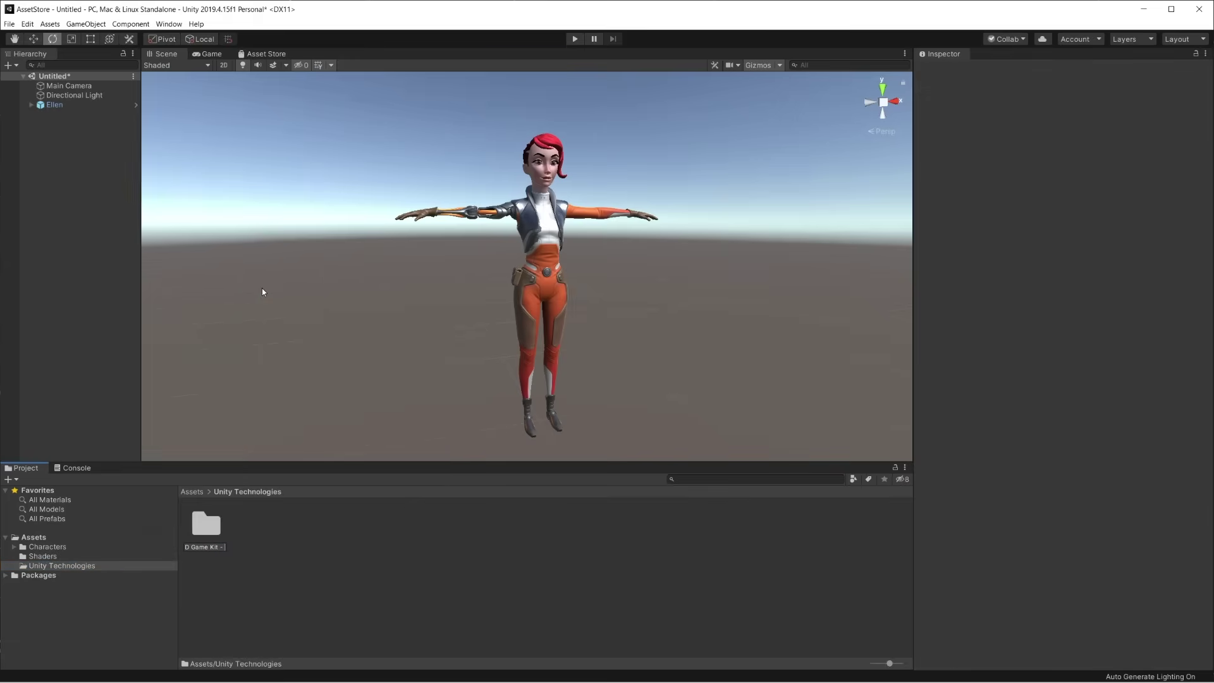
pyautogui.write(' Examples')
pyautogui.press('Return')
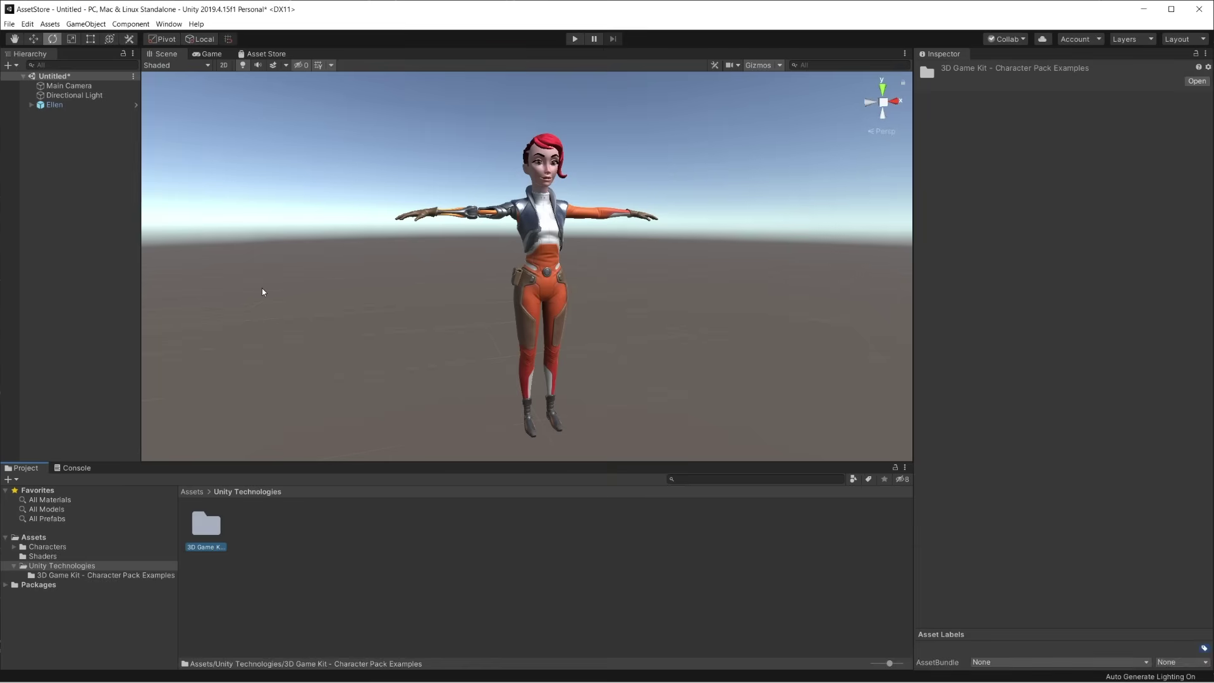
# Move the Characters and Shaders folders into the 3D Game Kit - Character Pack Examples folder
pyautogui.click(56, 547)
pyautogui.keyDown('shift'); pyautogui.click(46, 555); pyautogui.keyUp('shift')
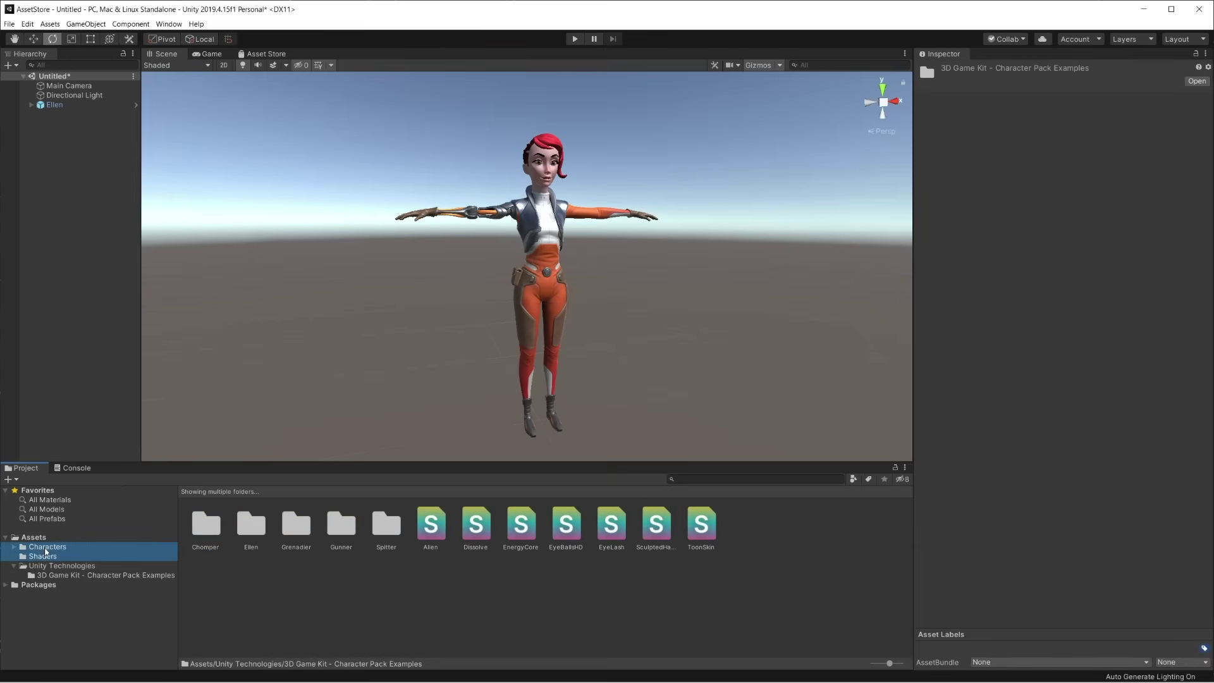
pyautogui.moveTo(38, 557); pyautogui.dragTo(54, 576)
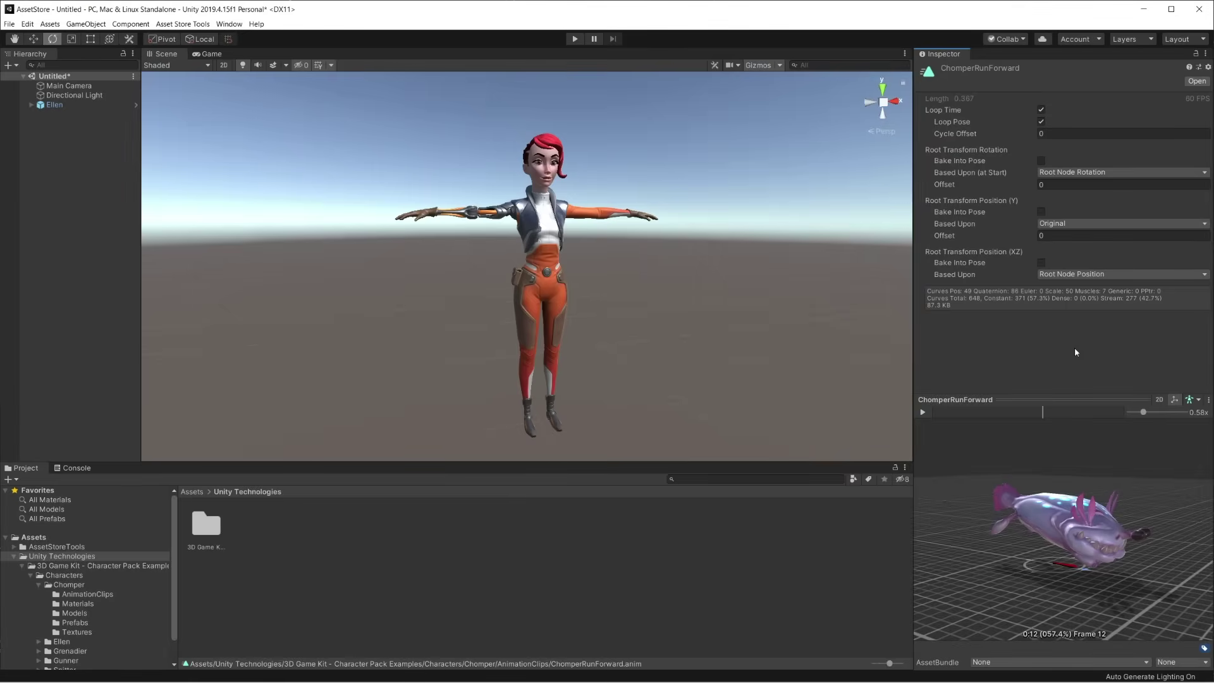
# Scan Assets/Unity Technologies with the Package Validator
pyautogui.click(202, 25)
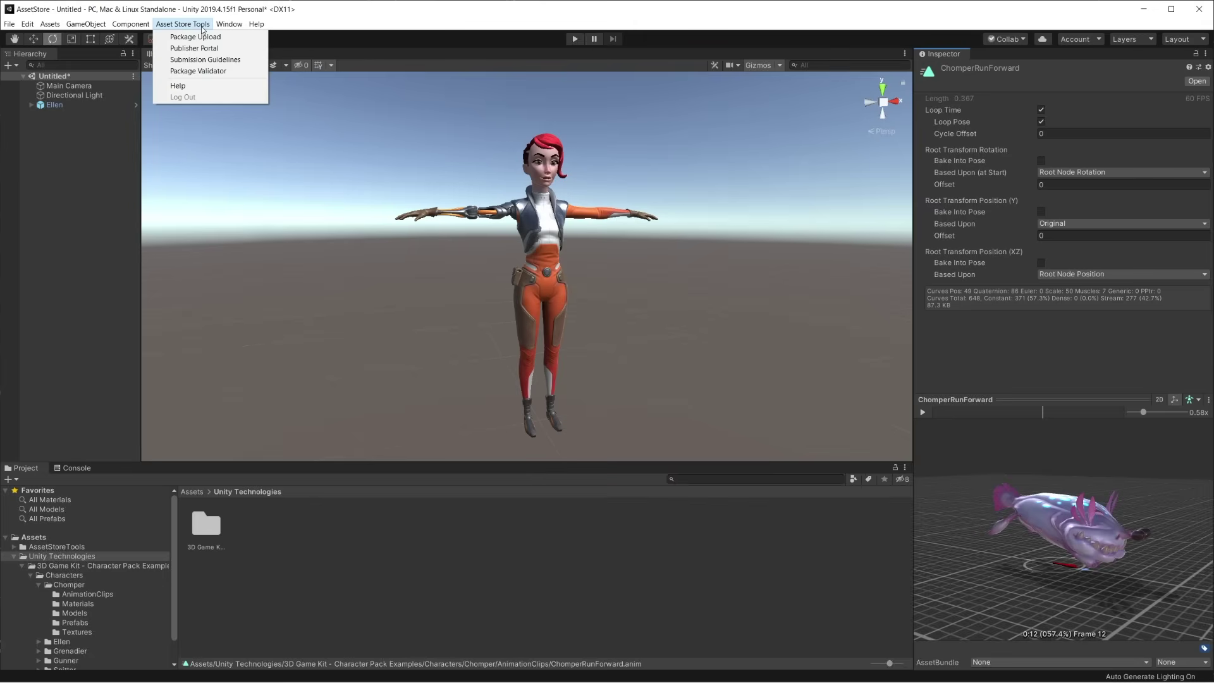
pyautogui.click(246, 76)
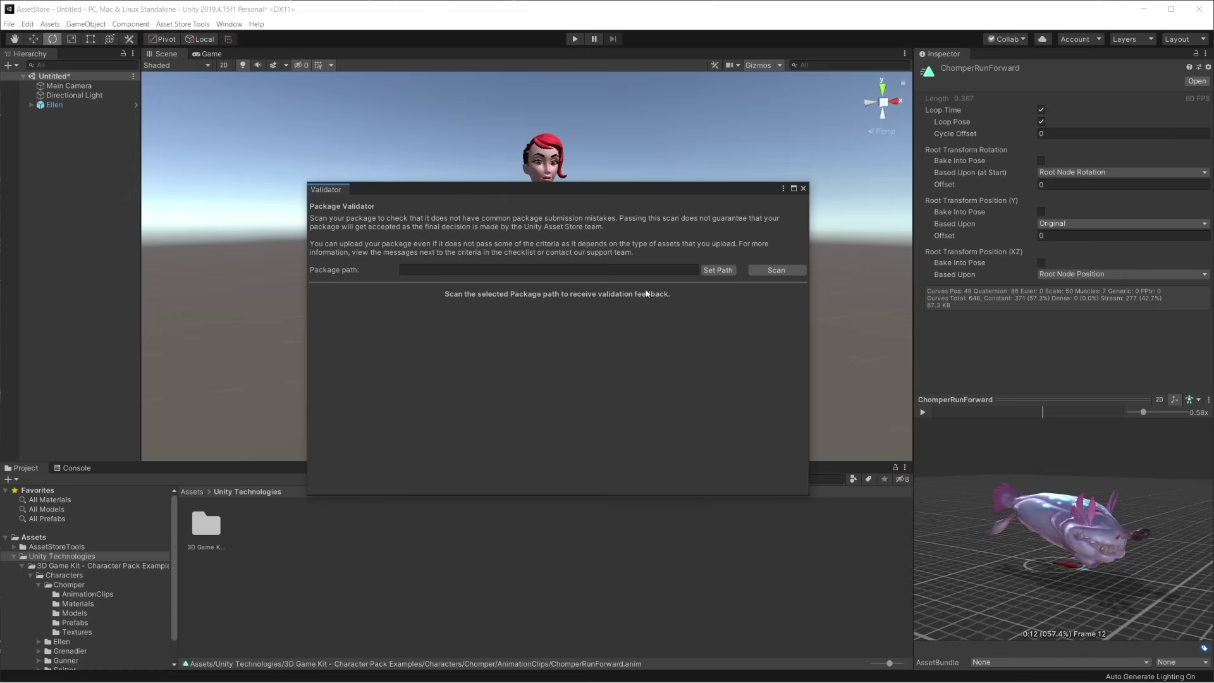
pyautogui.click(717, 270)
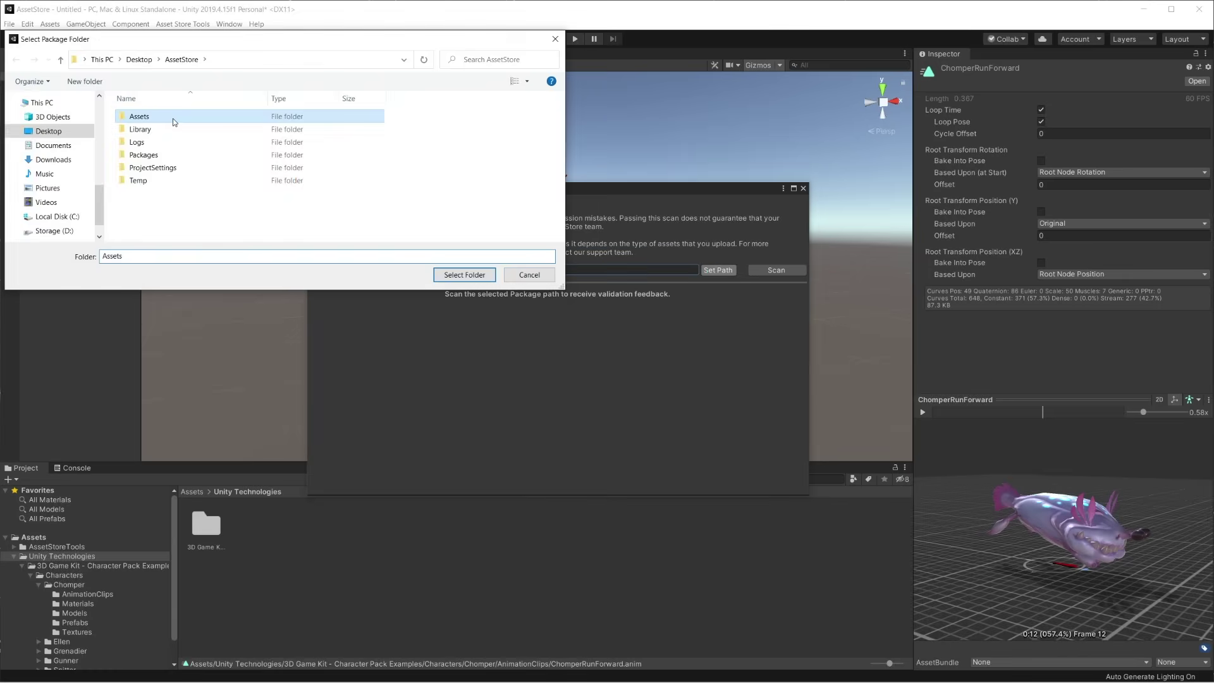
pyautogui.doubleClick(174, 121)
pyautogui.click(230, 131)
pyautogui.click(485, 278)
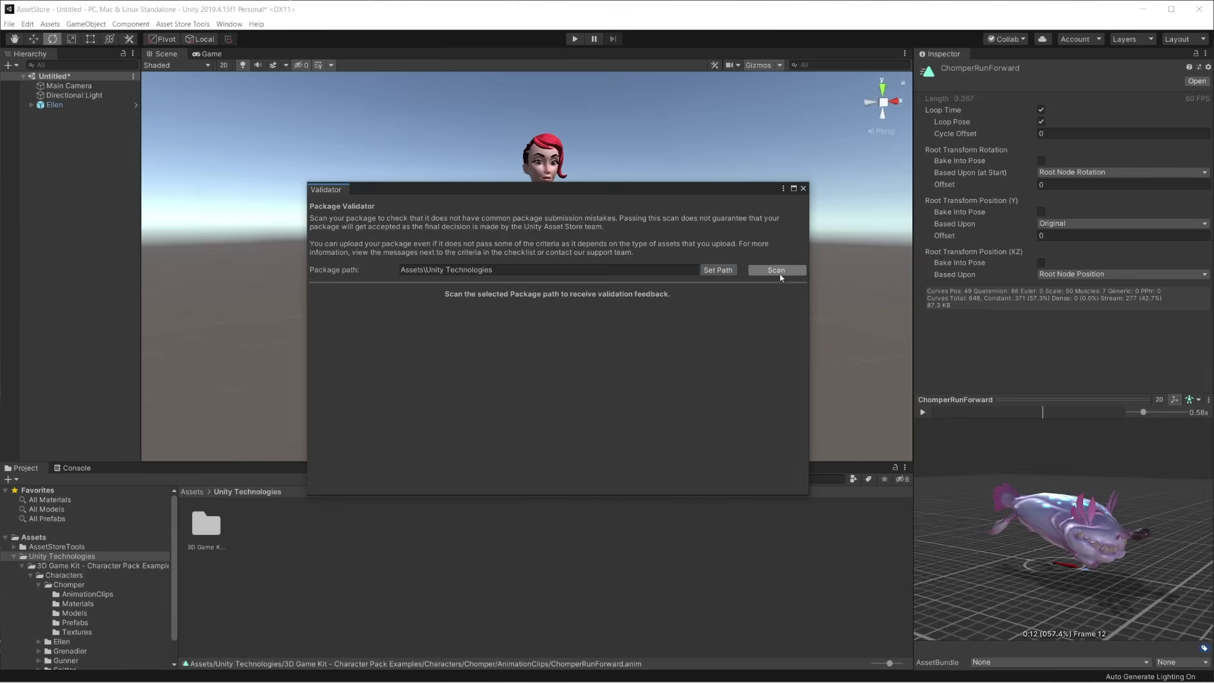
pyautogui.click(777, 270)
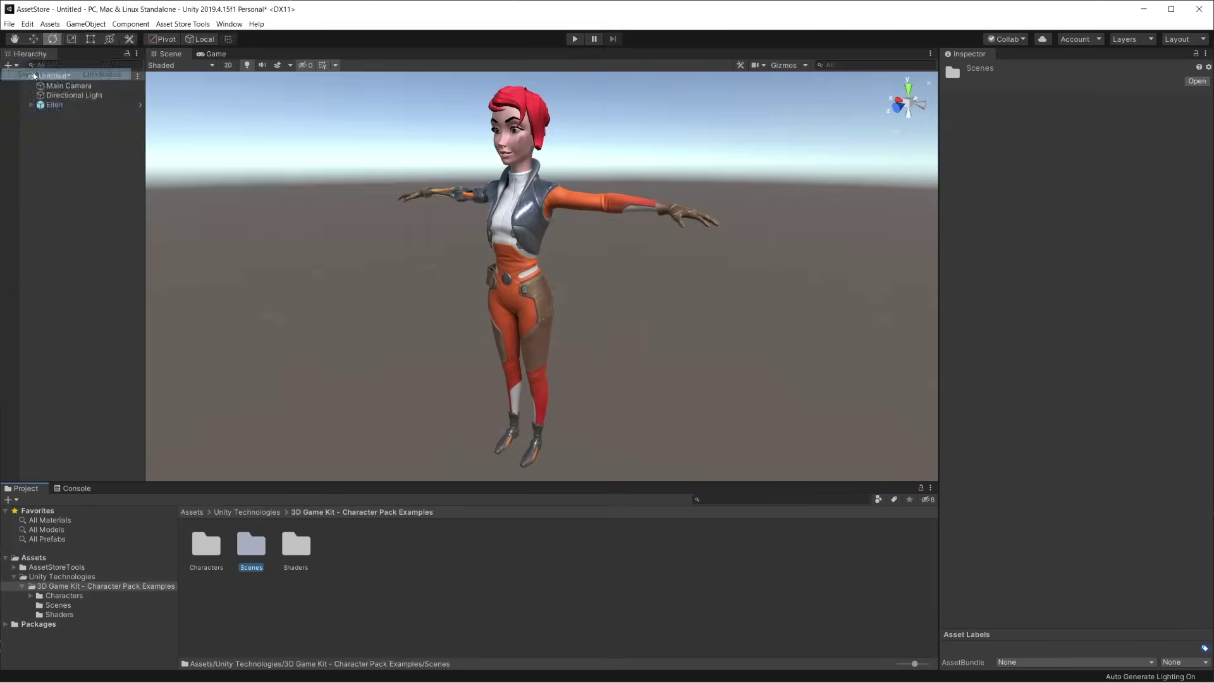
# Save the scene as Demo and rescan Unity Technologies with the Package Validator
pyautogui.hotkey('ctrl', 's')
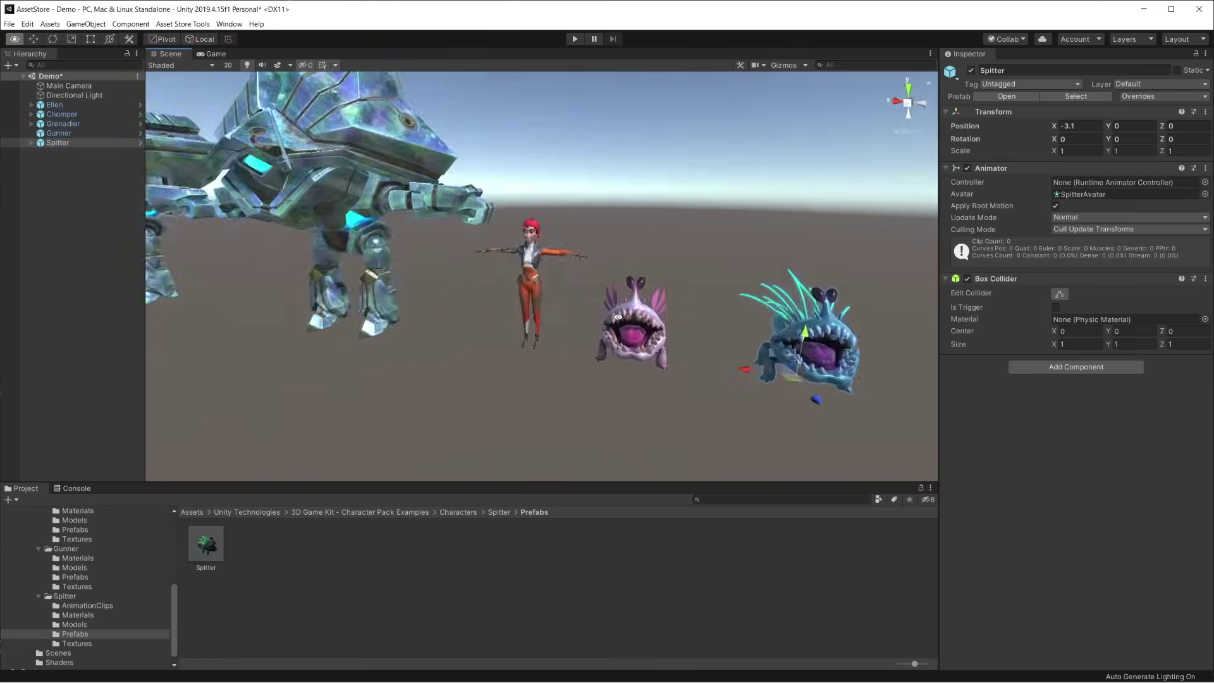
pyautogui.click(183, 24)
pyautogui.click(190, 46)
pyautogui.click(717, 270)
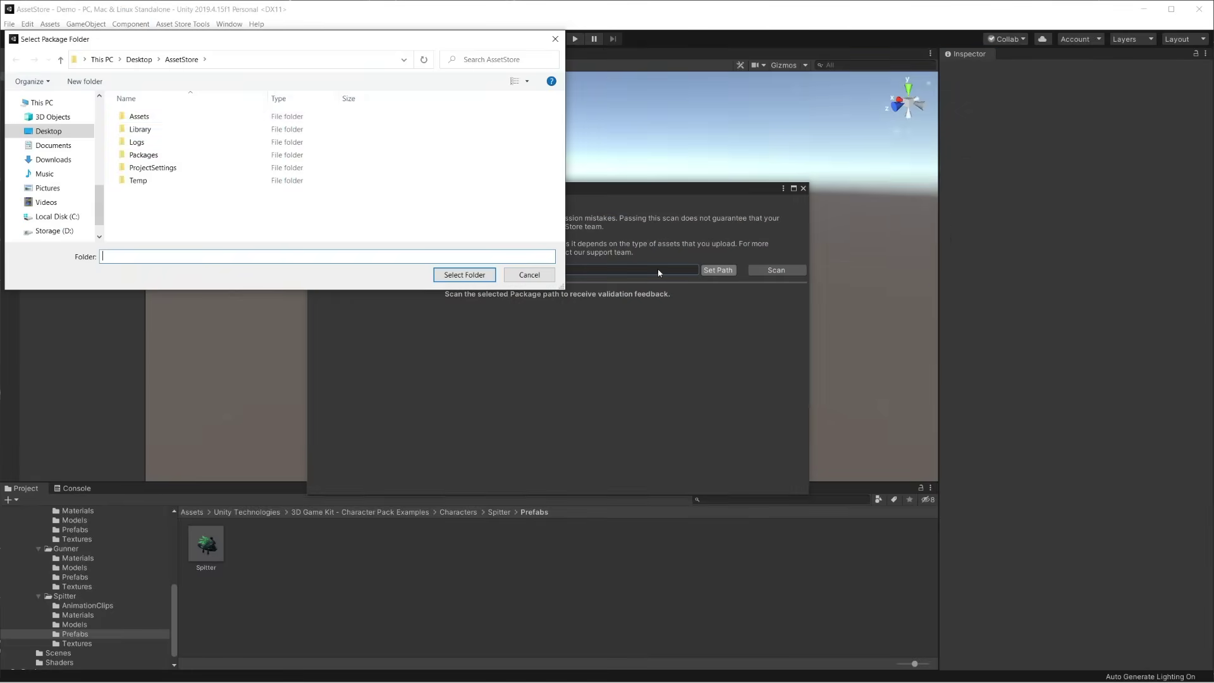
pyautogui.click(201, 133)
pyautogui.click(464, 274)
pyautogui.click(776, 270)
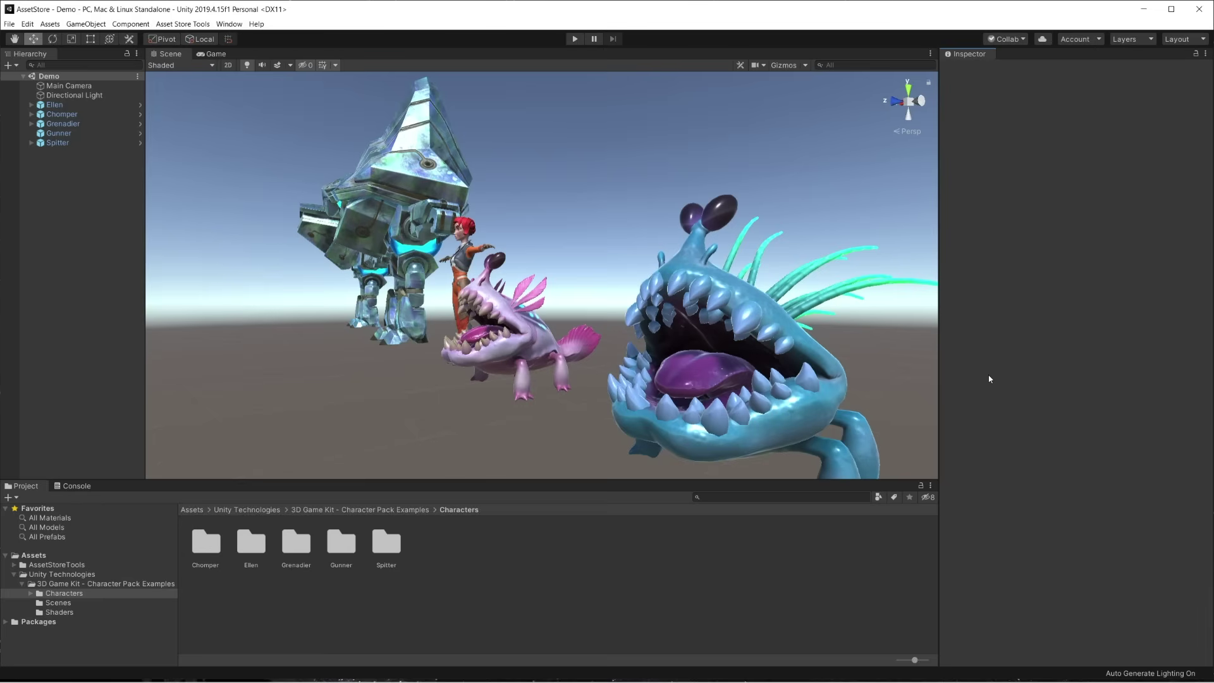
# Sign in to the publisher account in the Package Upload window with the account e-mail and password
pyautogui.click(182, 24)
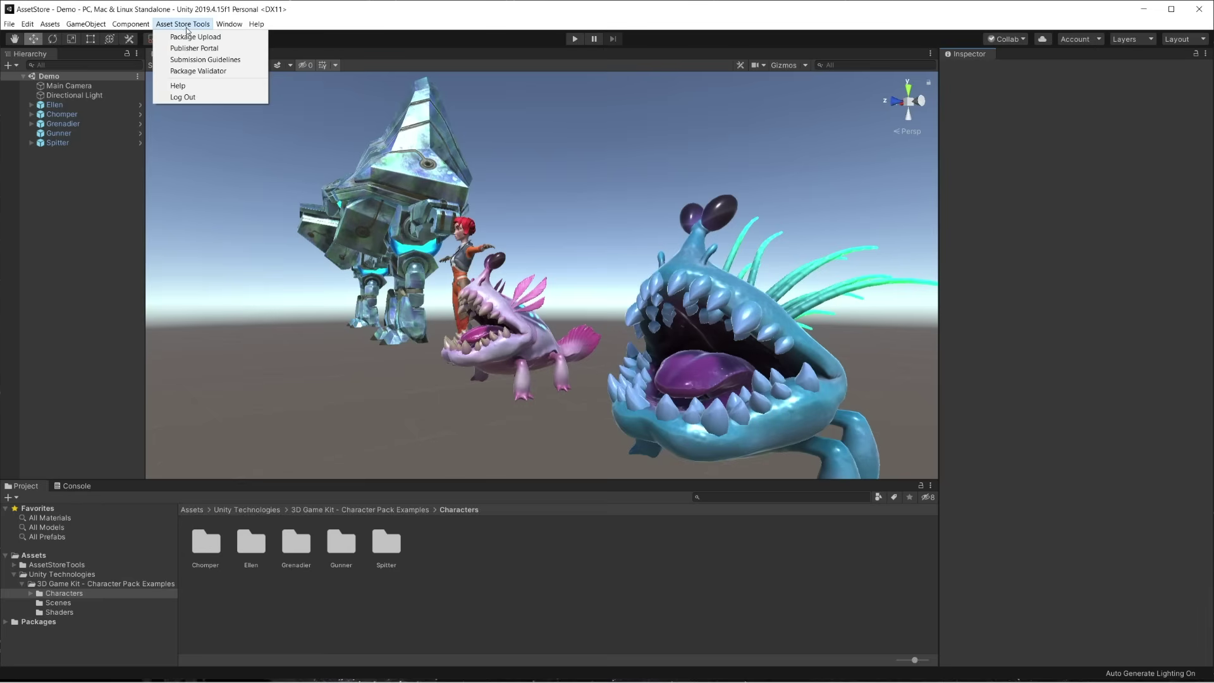
pyautogui.click(243, 40)
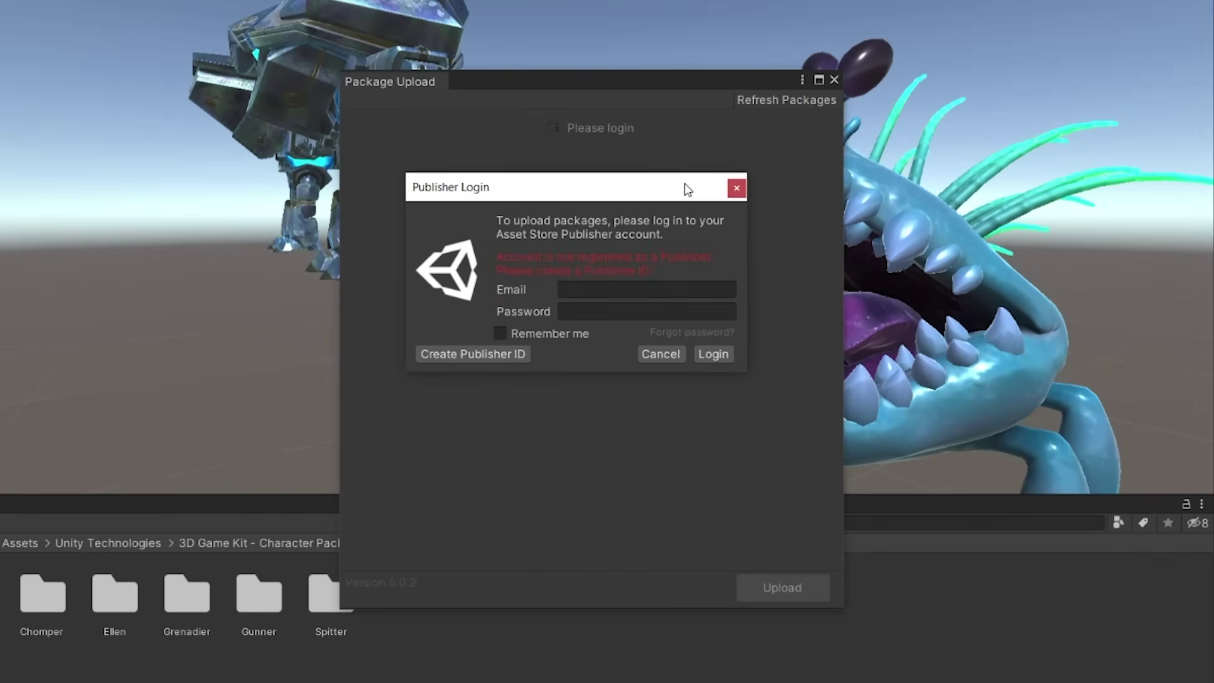
pyautogui.click(670, 289)
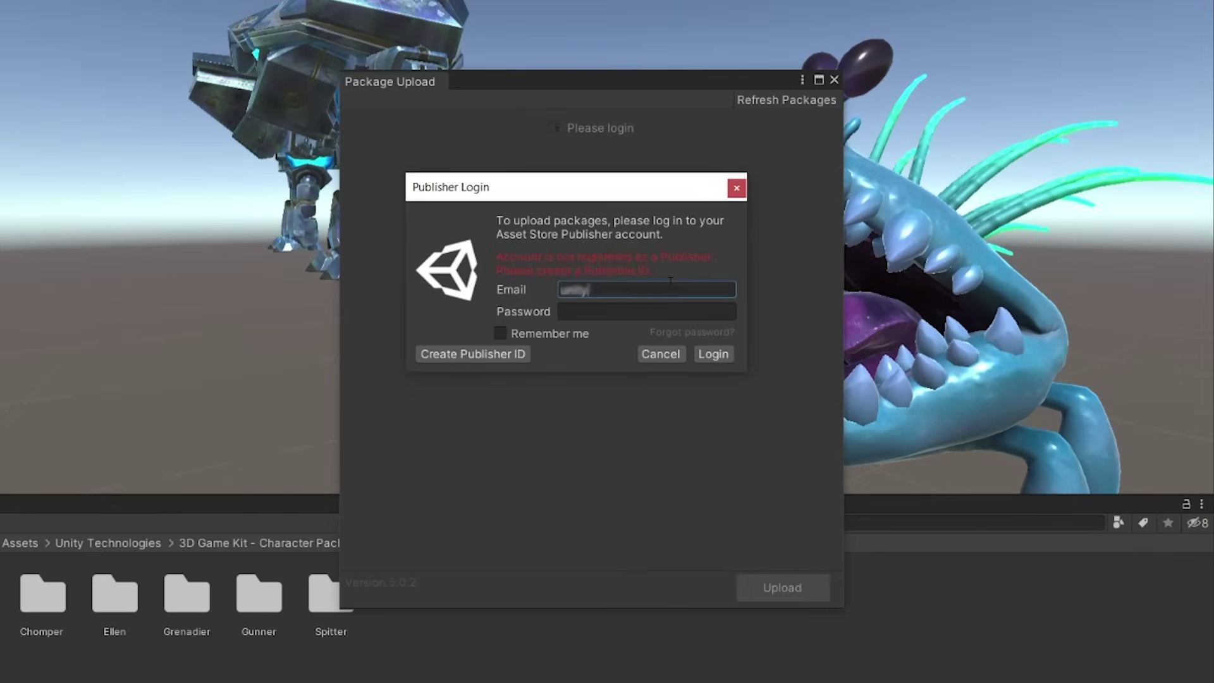
pyautogui.click(648, 310)
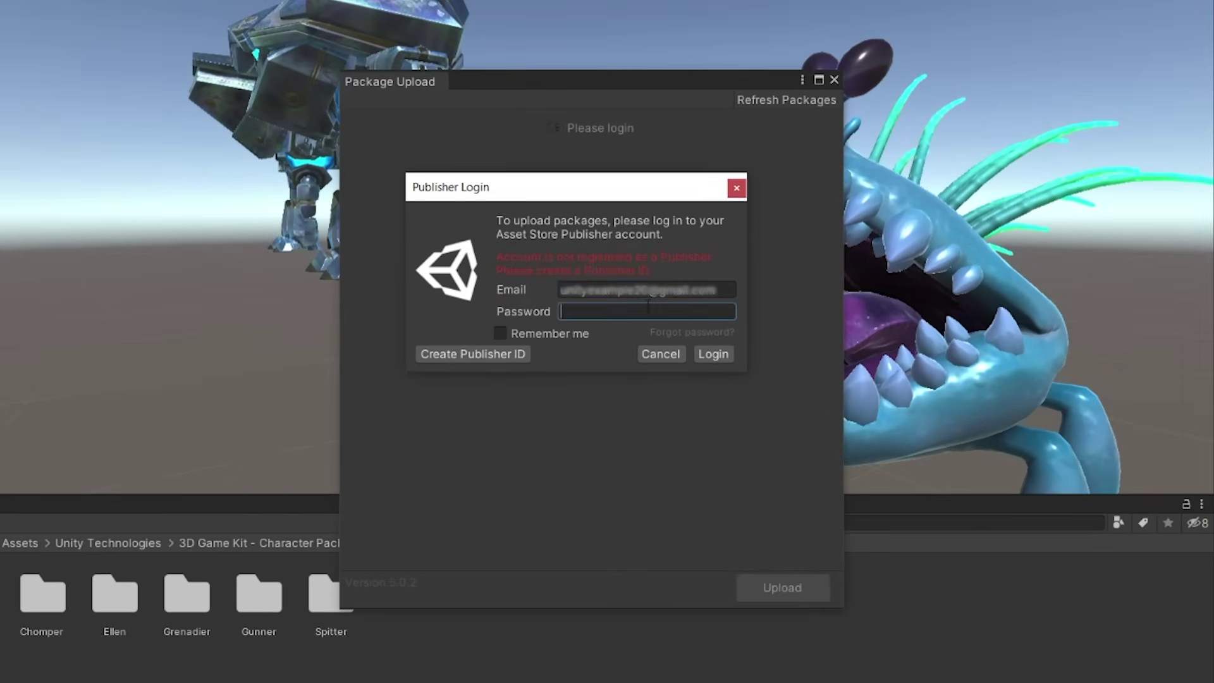
pyautogui.write('**********')
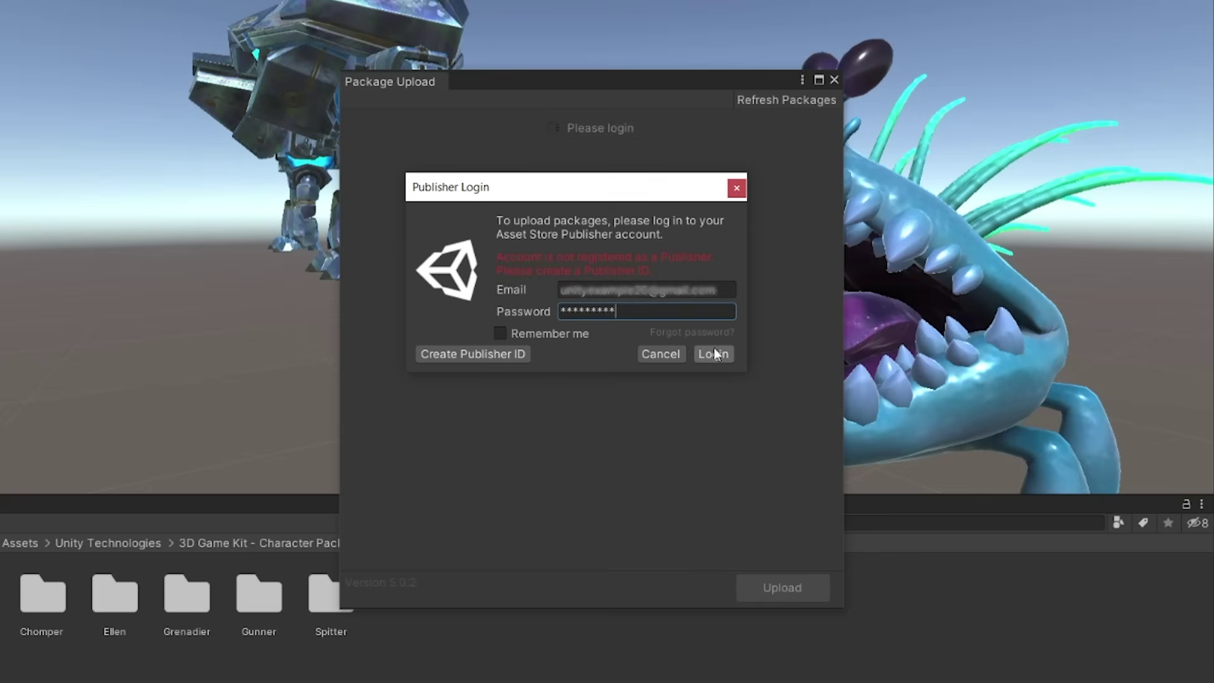
pyautogui.click(713, 354)
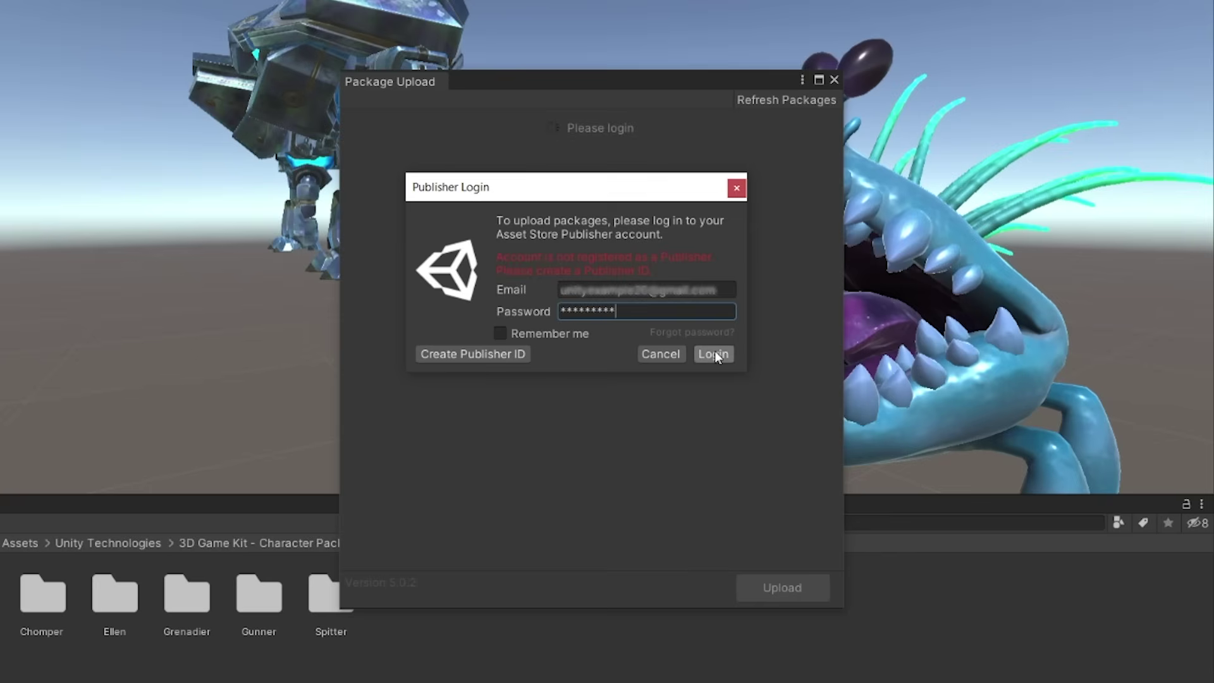
# Upload the Unity Technologies folder as the 3D Game Kit - Character Pack Example draft's content
pyautogui.click(787, 100)
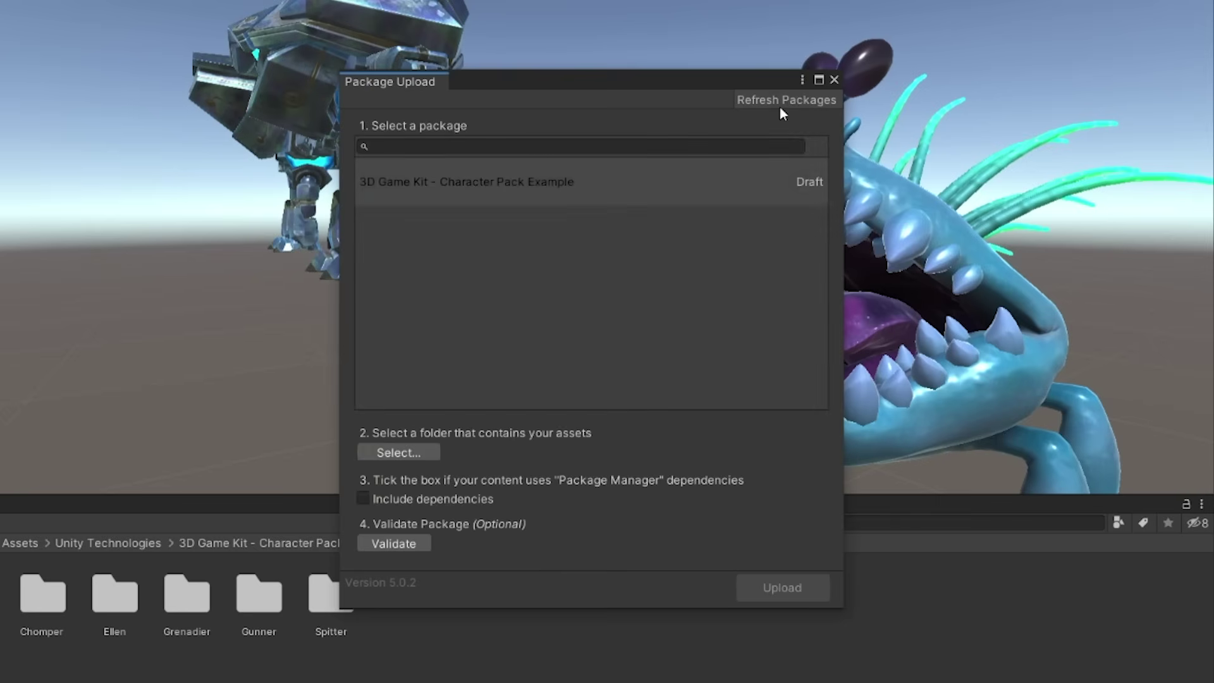
pyautogui.click(696, 189)
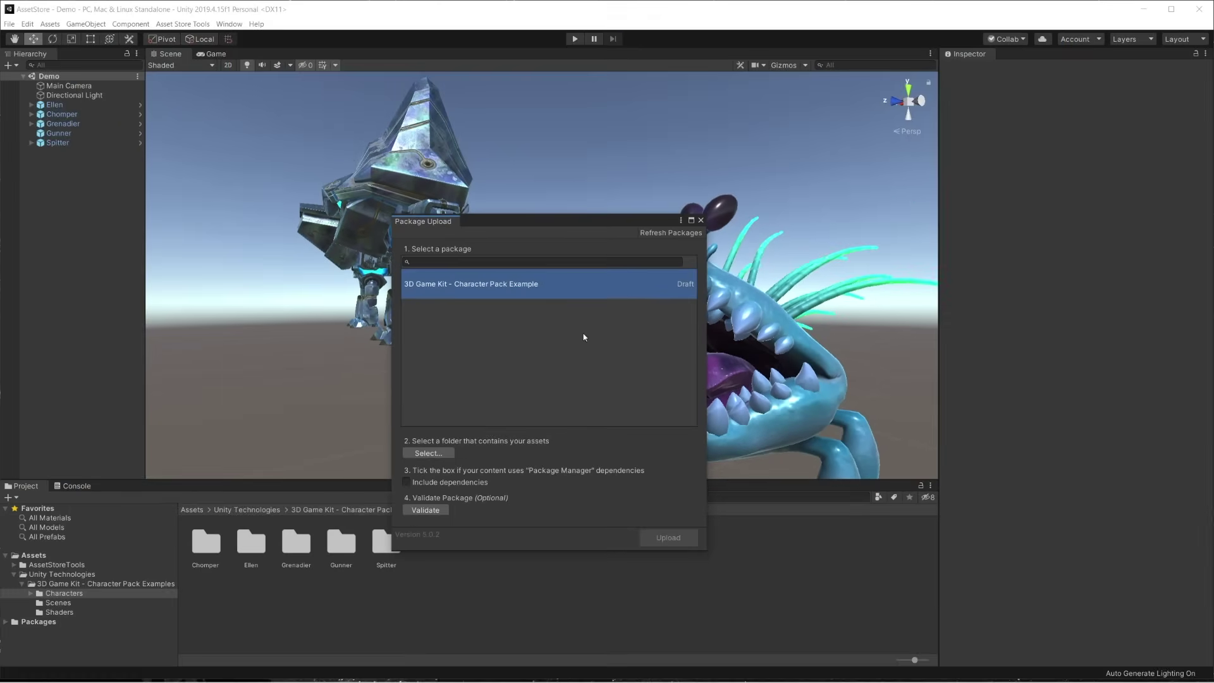
pyautogui.click(438, 453)
pyautogui.click(179, 130)
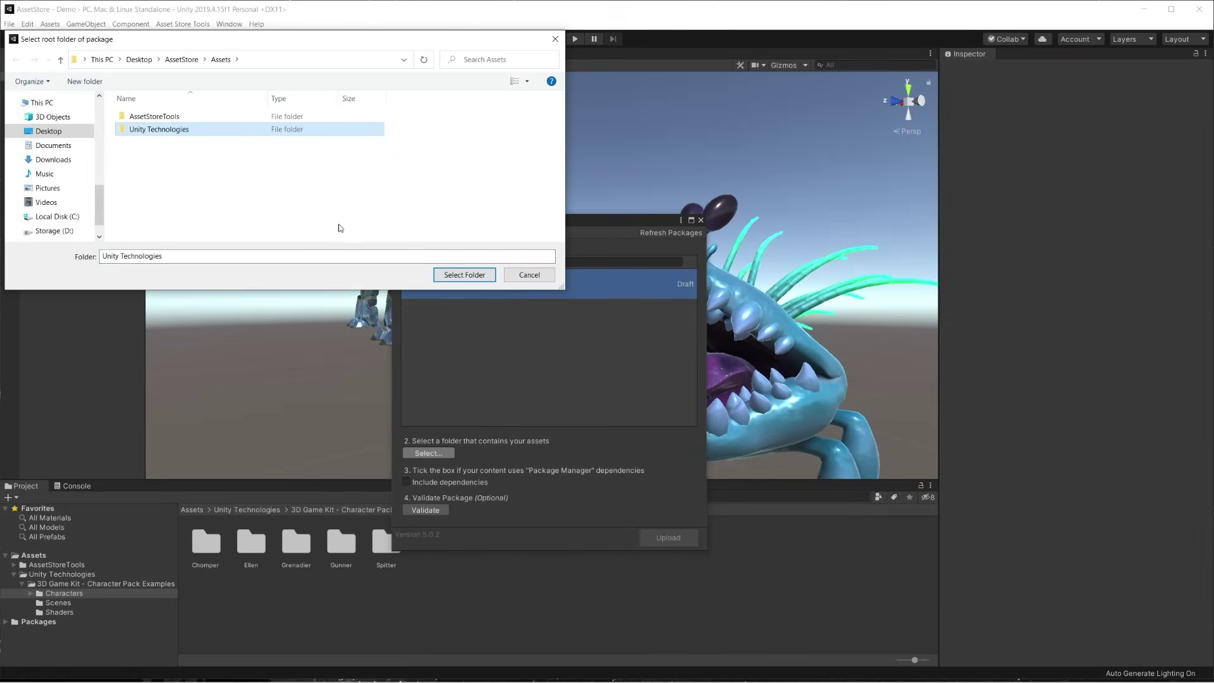
pyautogui.click(464, 275)
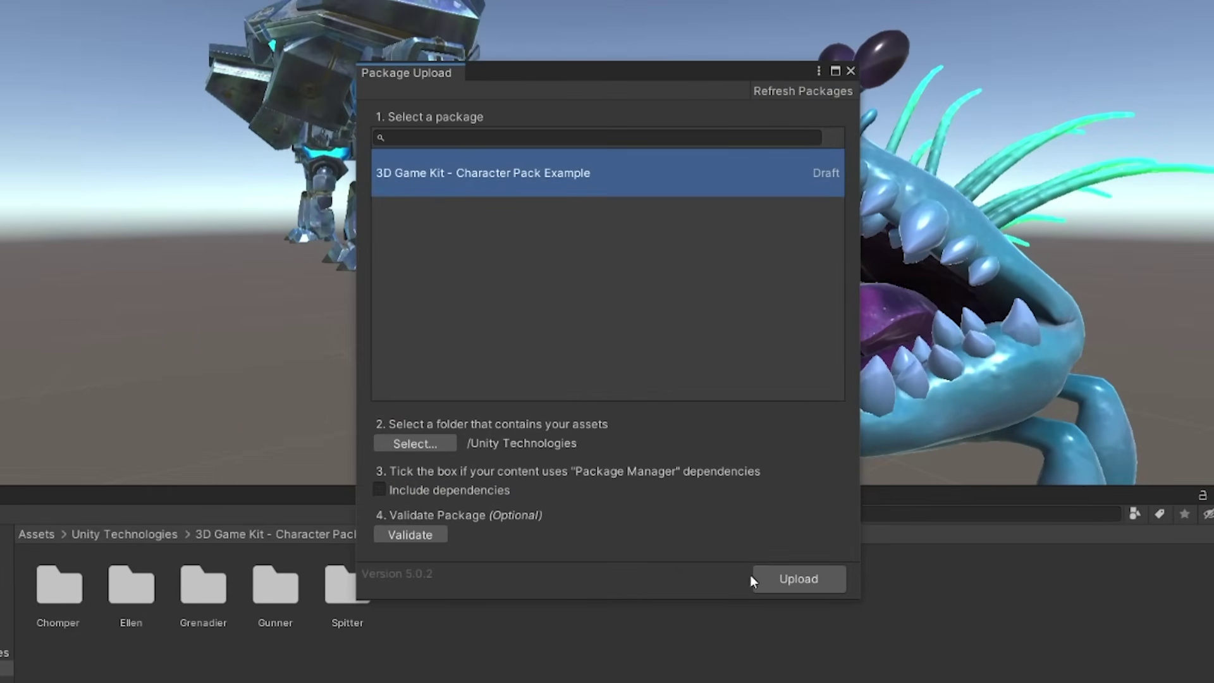
pyautogui.click(798, 576)
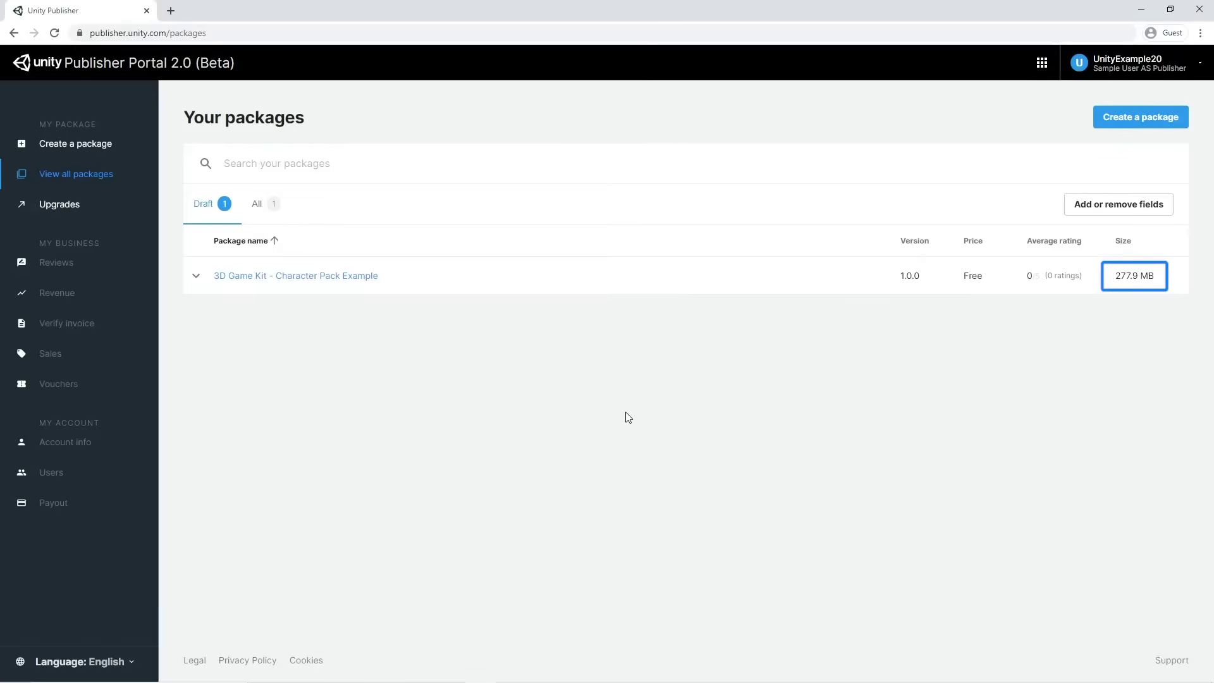
# Tick Built-in, HDRP and URP render pipelines, choose No dependencies, and save
pyautogui.click(323, 282)
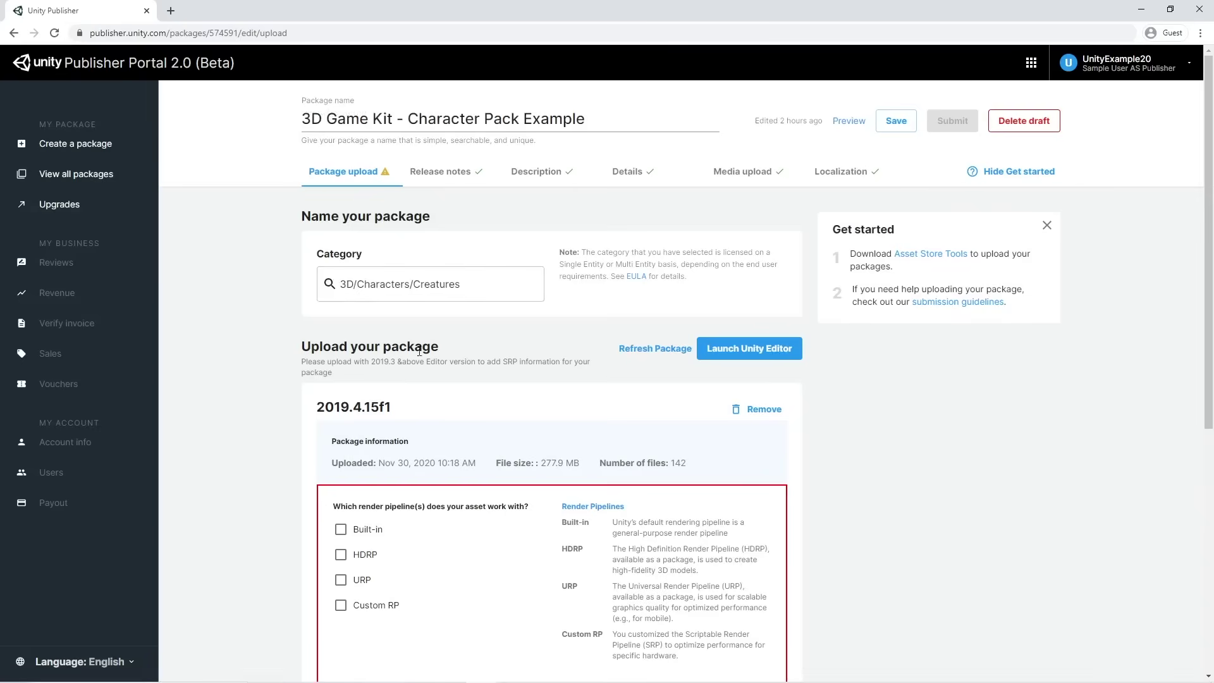
pyautogui.scroll(-3, 631, 414)
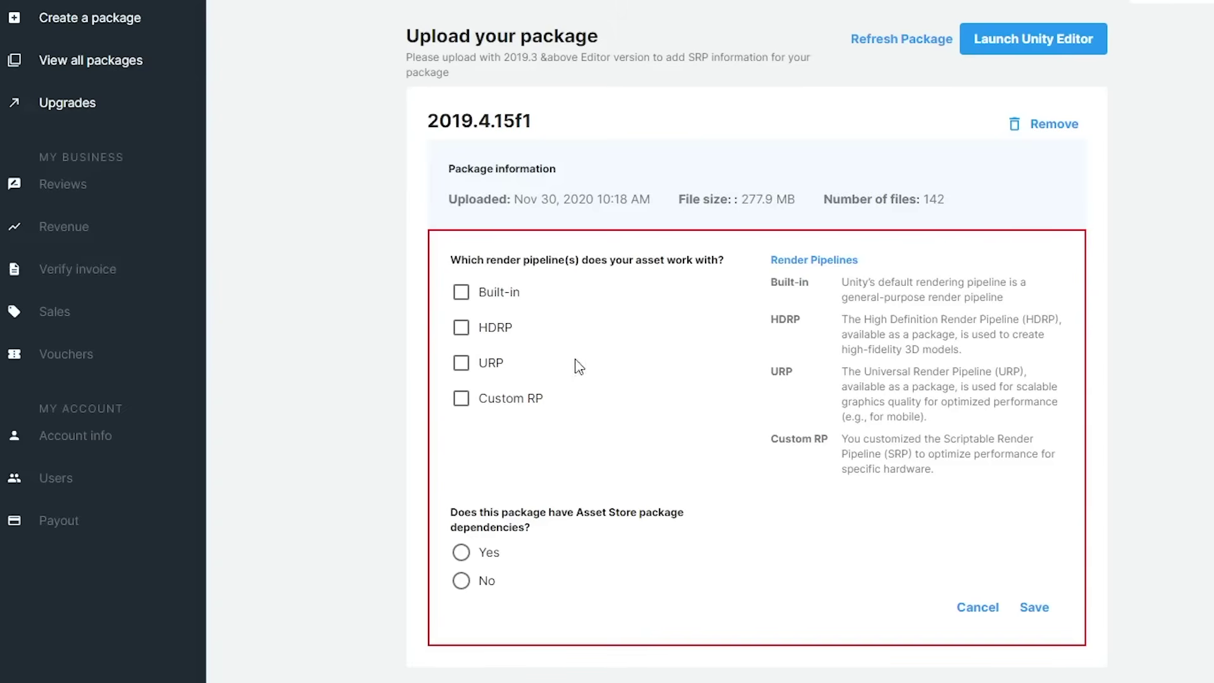
pyautogui.click(461, 293)
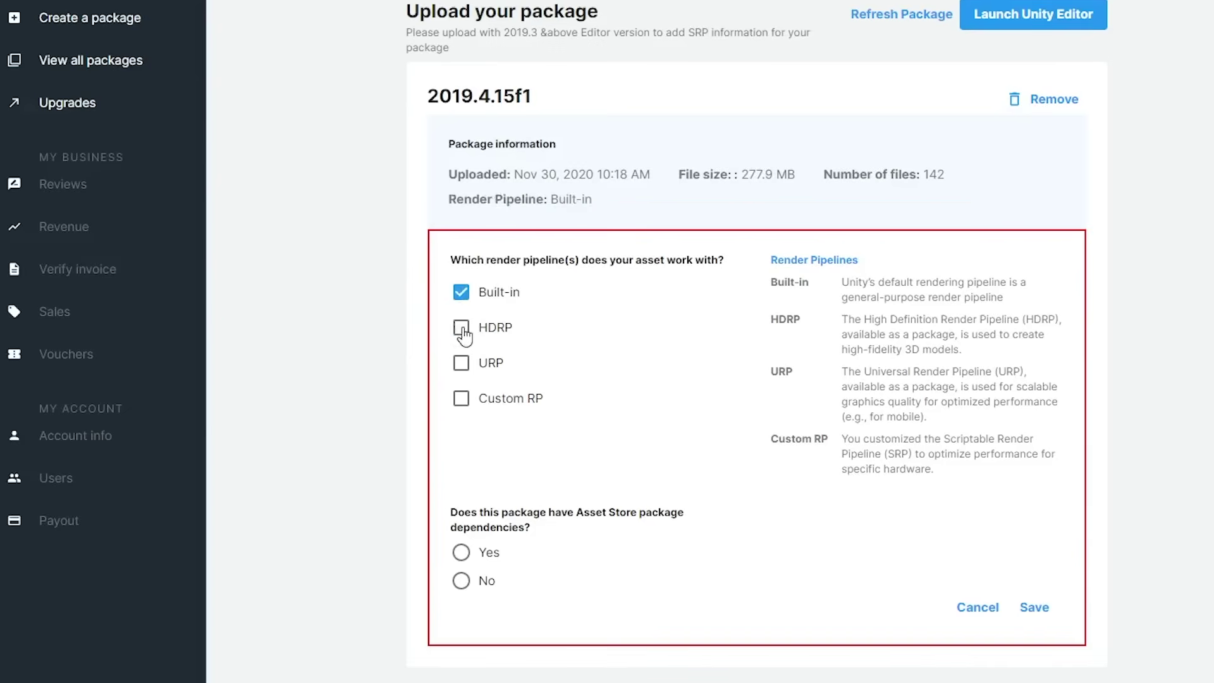
pyautogui.click(461, 327)
pyautogui.click(462, 364)
pyautogui.click(462, 582)
pyautogui.click(1034, 607)
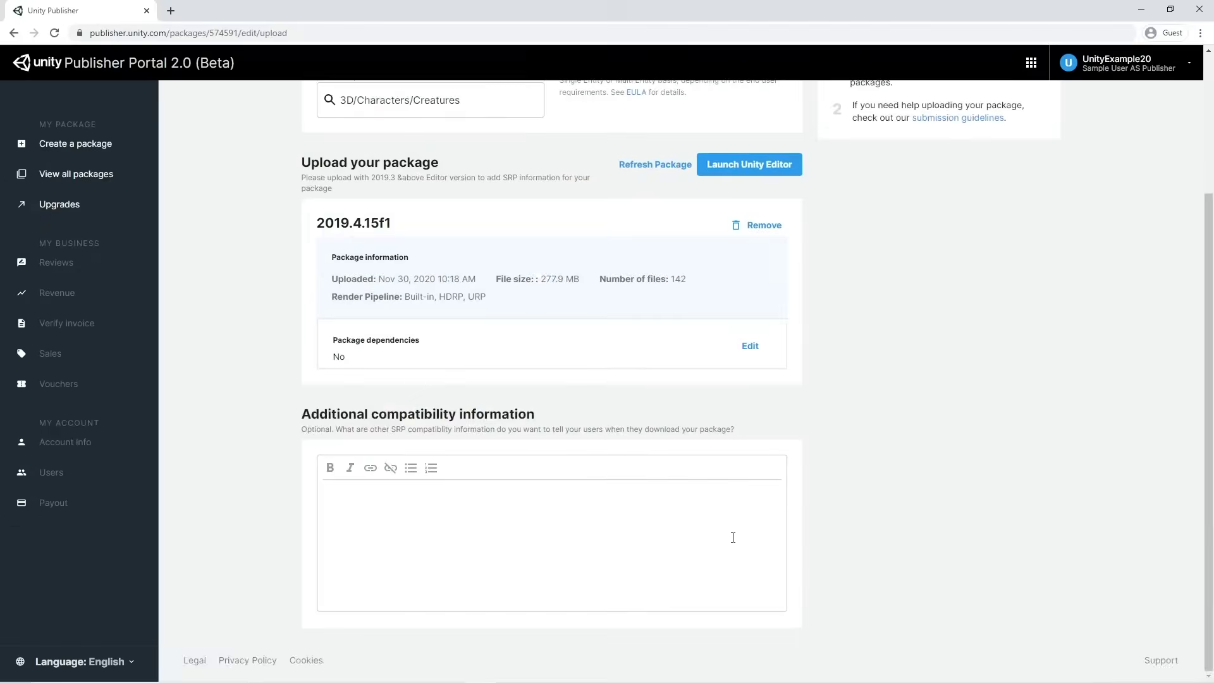
pyautogui.scroll(4, 759, 519)
# Preview the package's Asset Store page and its gallery images
pyautogui.click(846, 119)
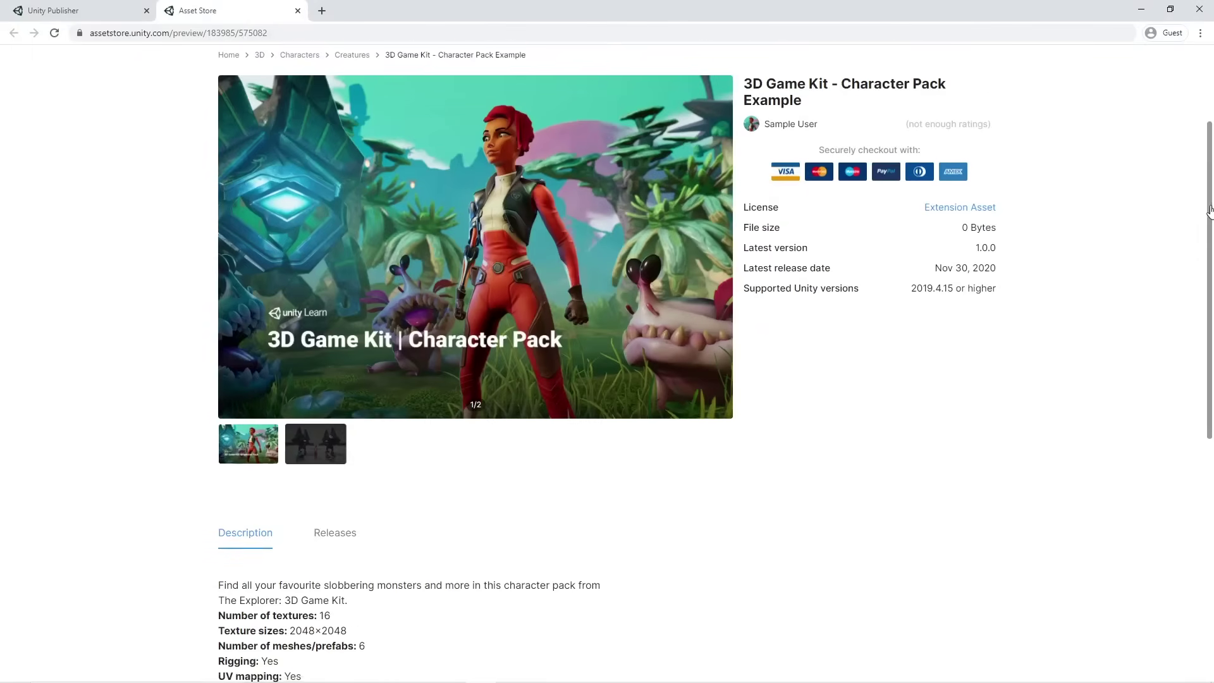
pyautogui.scroll(-1, 1209, 211)
pyautogui.scroll(1, 316, 466)
pyautogui.click(316, 466)
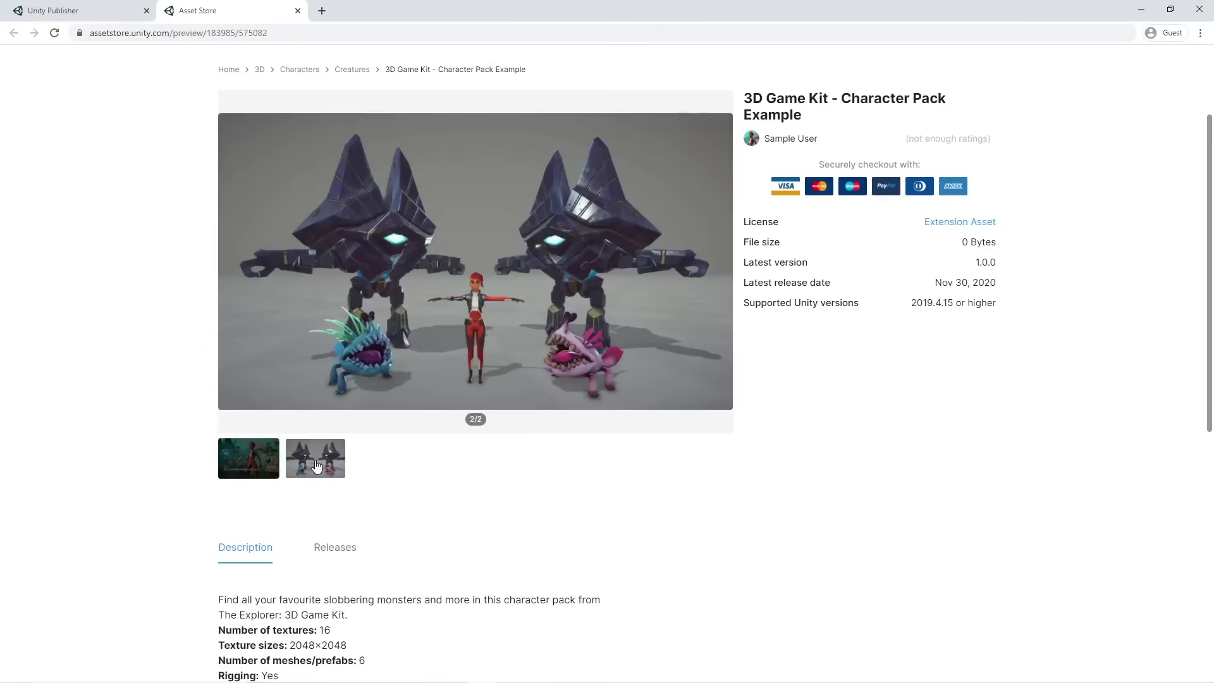
pyautogui.hotkey('ctrl', 'shift', 'Tab')
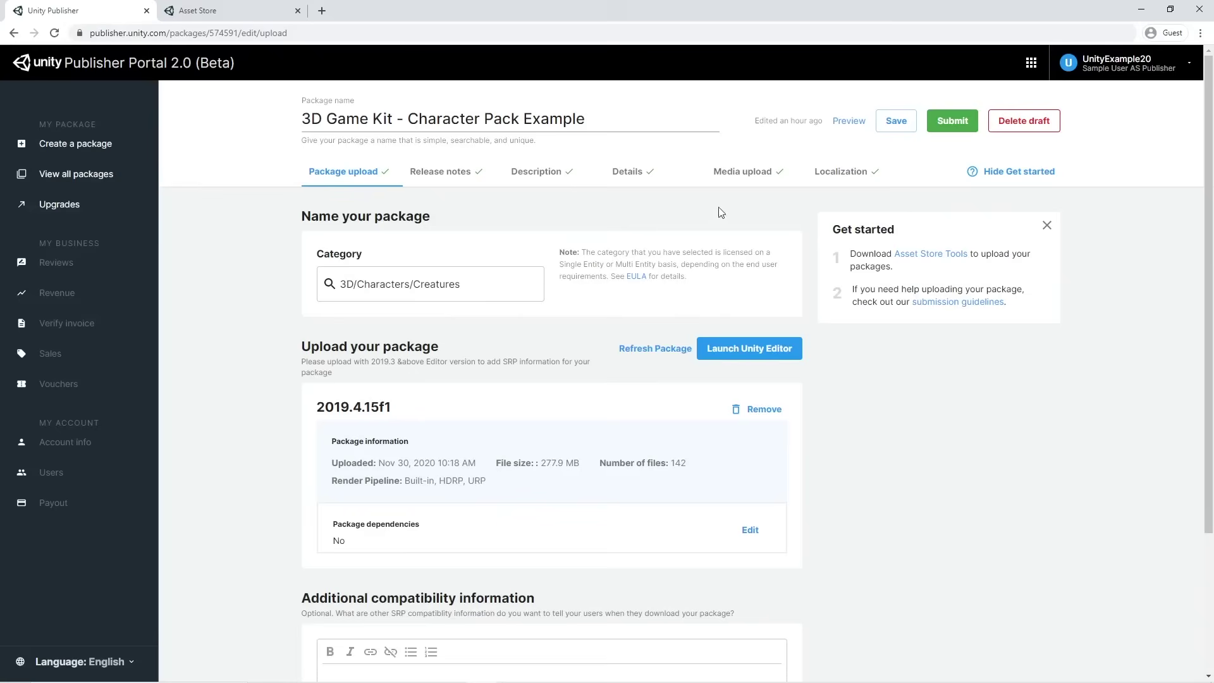
# Submit the package for approval, confirming ownership of the assets
pyautogui.click(948, 122)
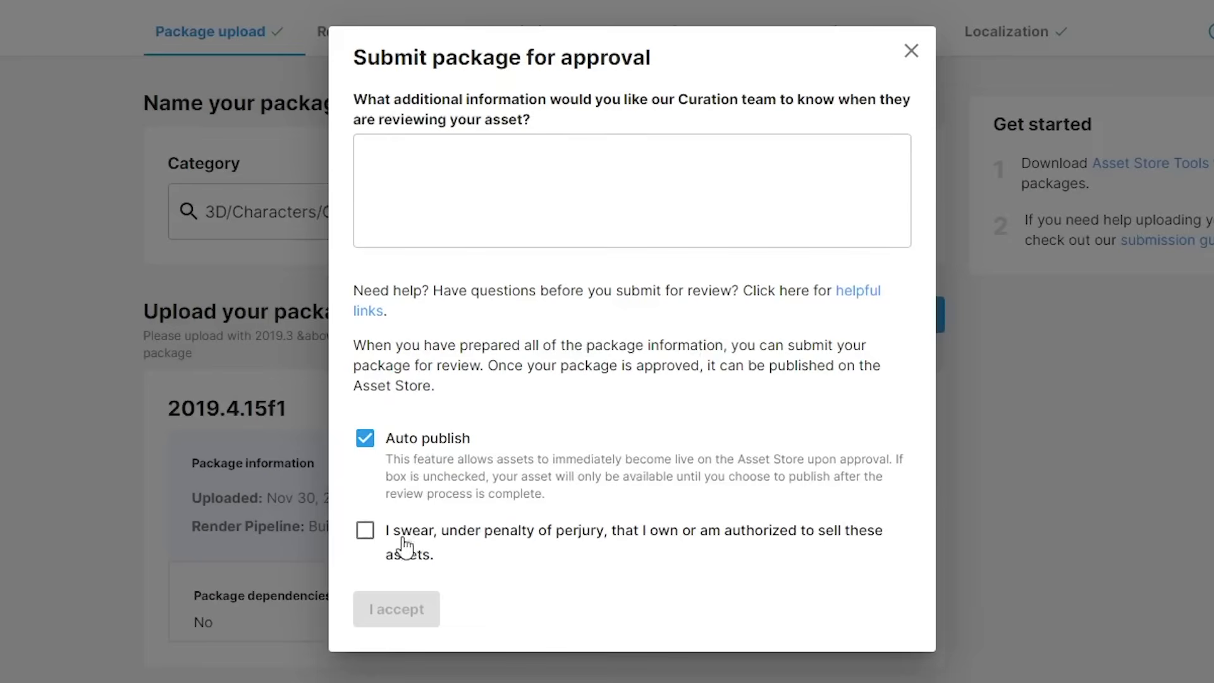
pyautogui.click(367, 540)
pyautogui.click(416, 609)
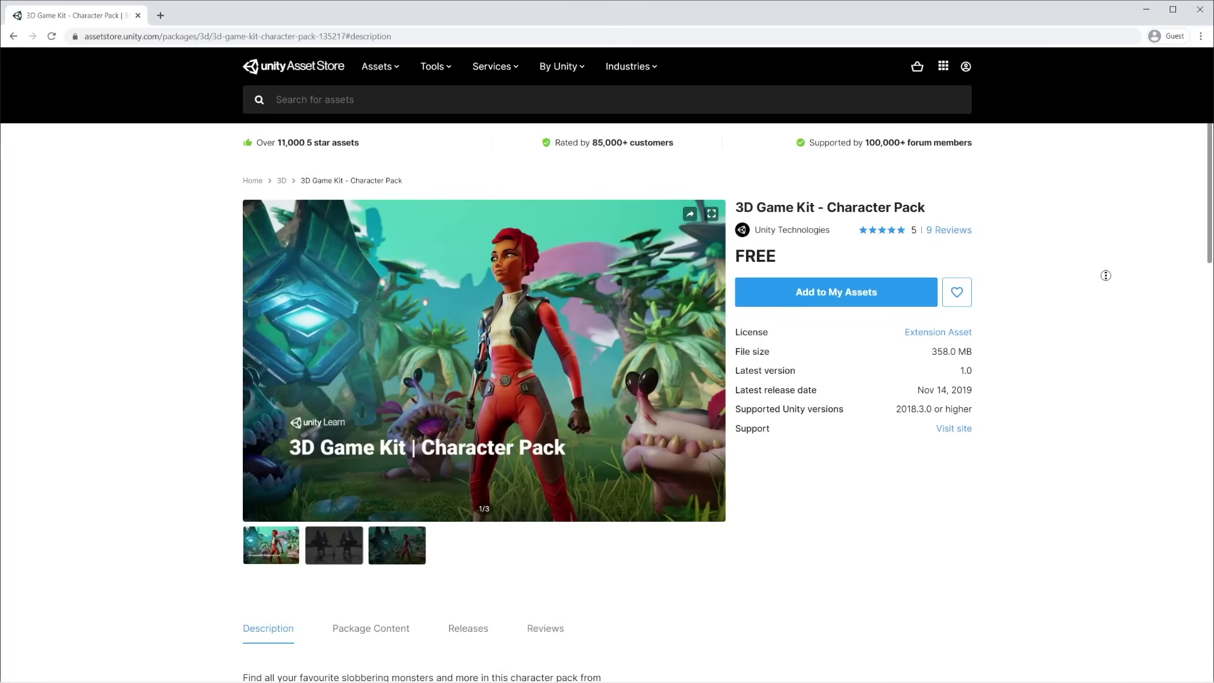
# Scroll to the six numbered steps under 'Submitting your content to the Asset Store'
pyautogui.middleClick(1105, 279)
pyautogui.middleClick(1112, 310)
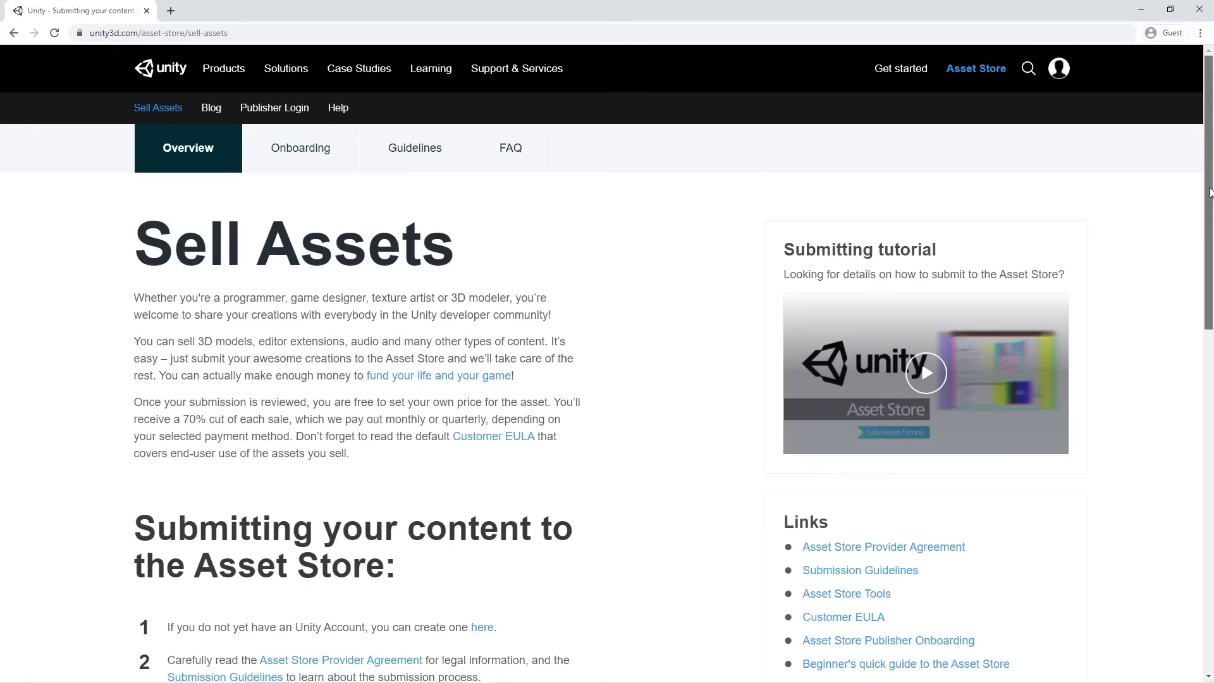
pyautogui.moveTo(1209, 192); pyautogui.dragTo(1211, 354)
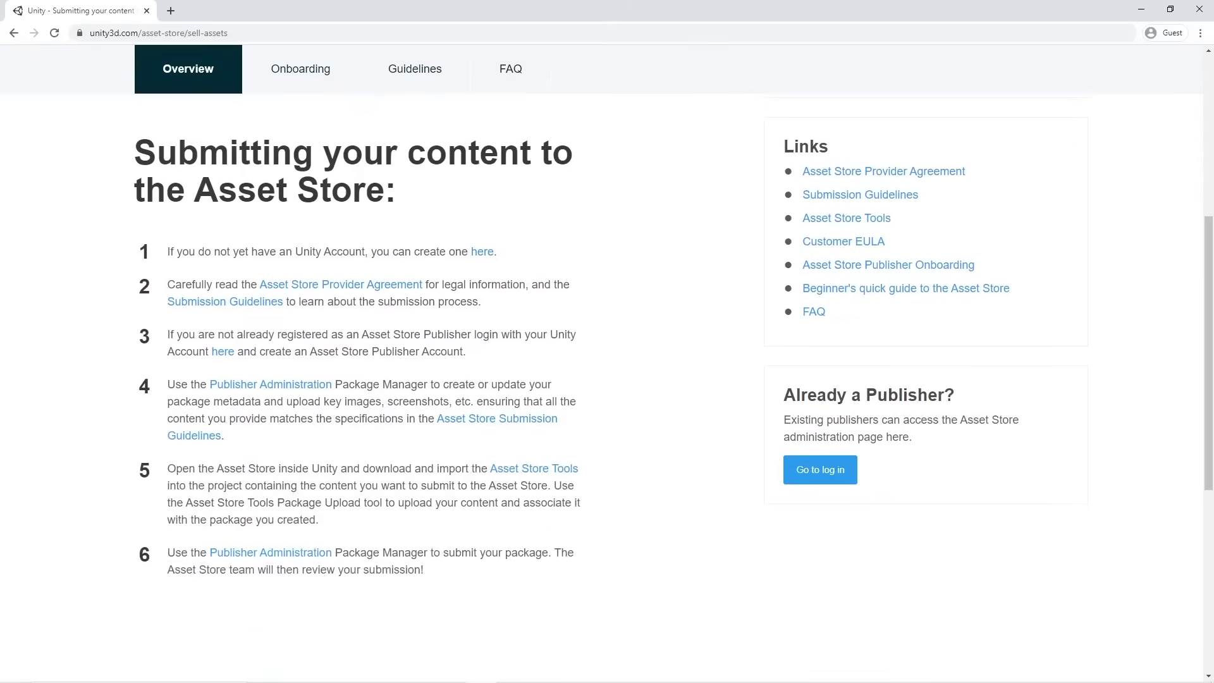